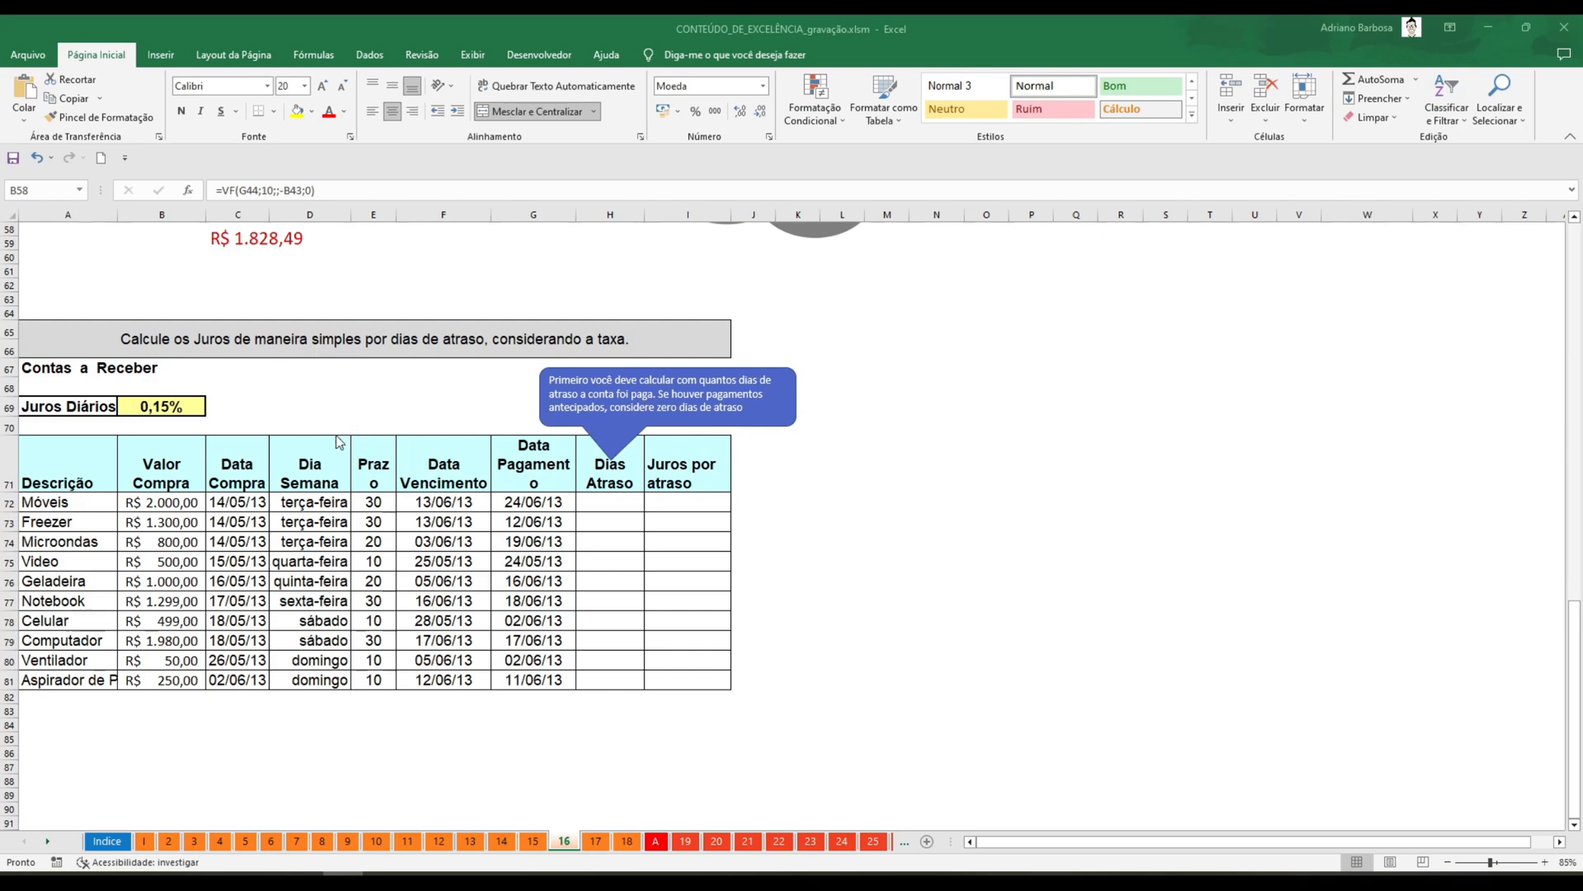
{"action": "scroll", "coordinate": [659, 458], "scroll_direction": "up", "scroll_amount": 12}
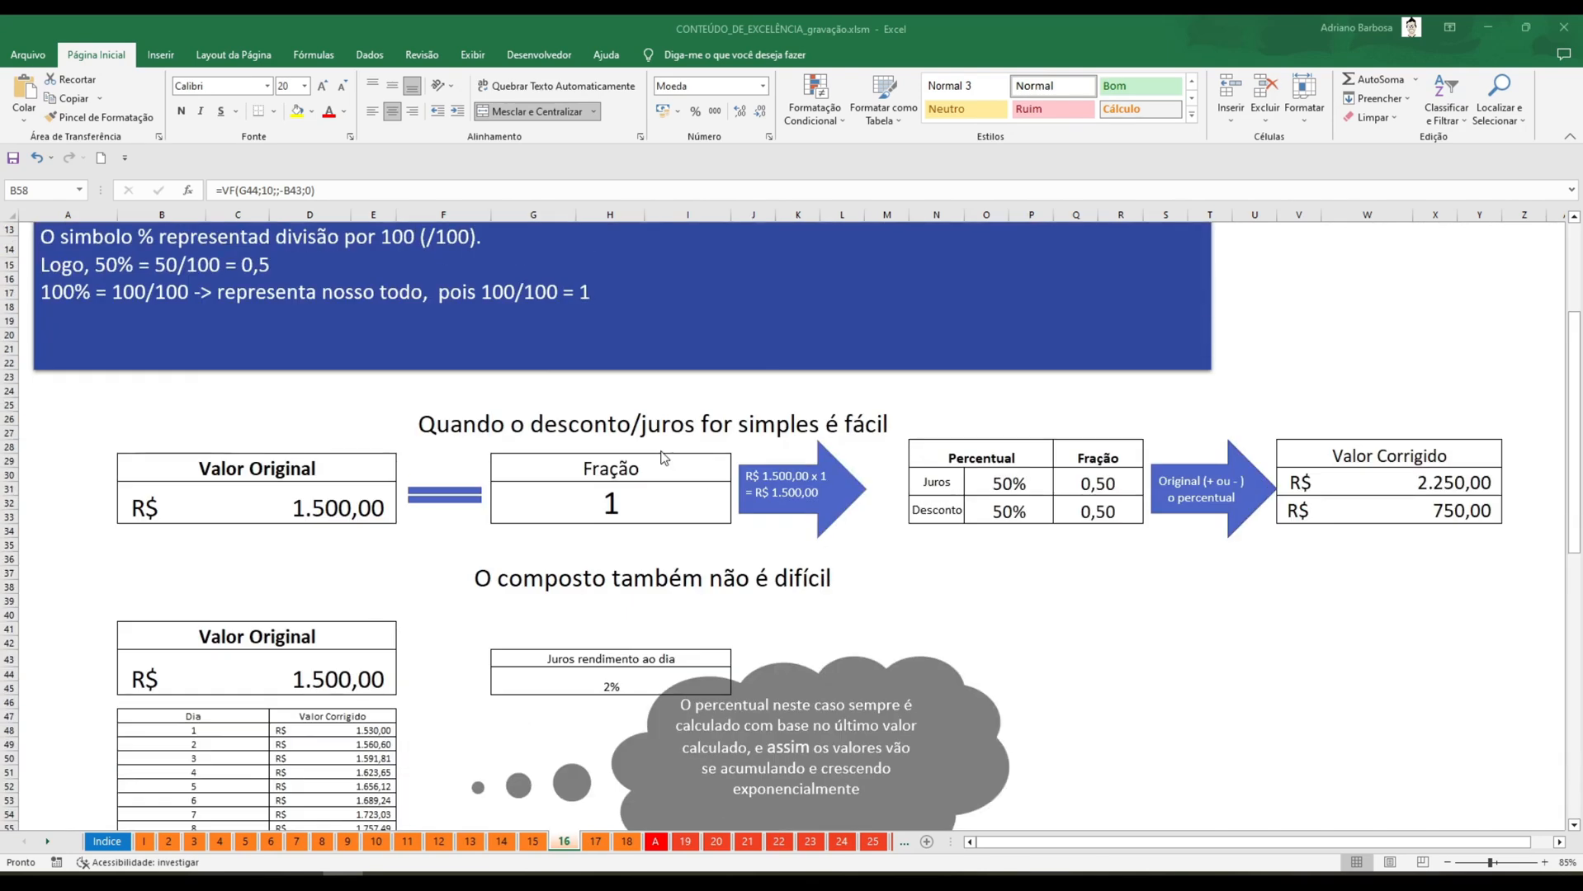
{"action": "scroll", "coordinate": [657, 452], "scroll_direction": "down", "scroll_amount": 8}
{"action": "scroll", "coordinate": [657, 448], "scroll_direction": "down", "scroll_amount": 3}
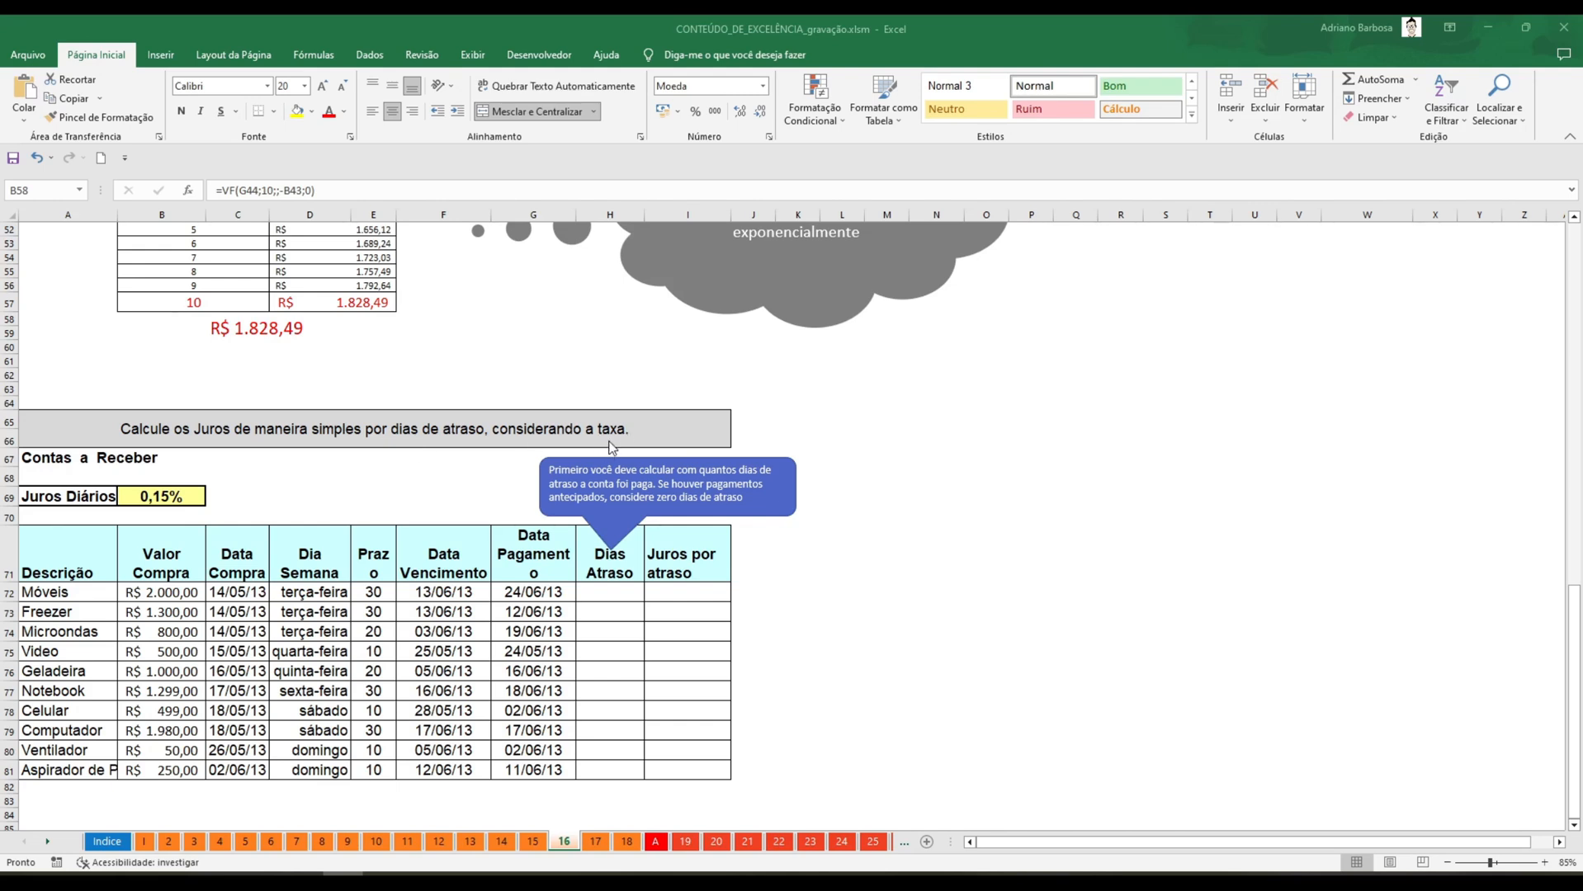
{"action": "left_click", "coordinate": [171, 499]}
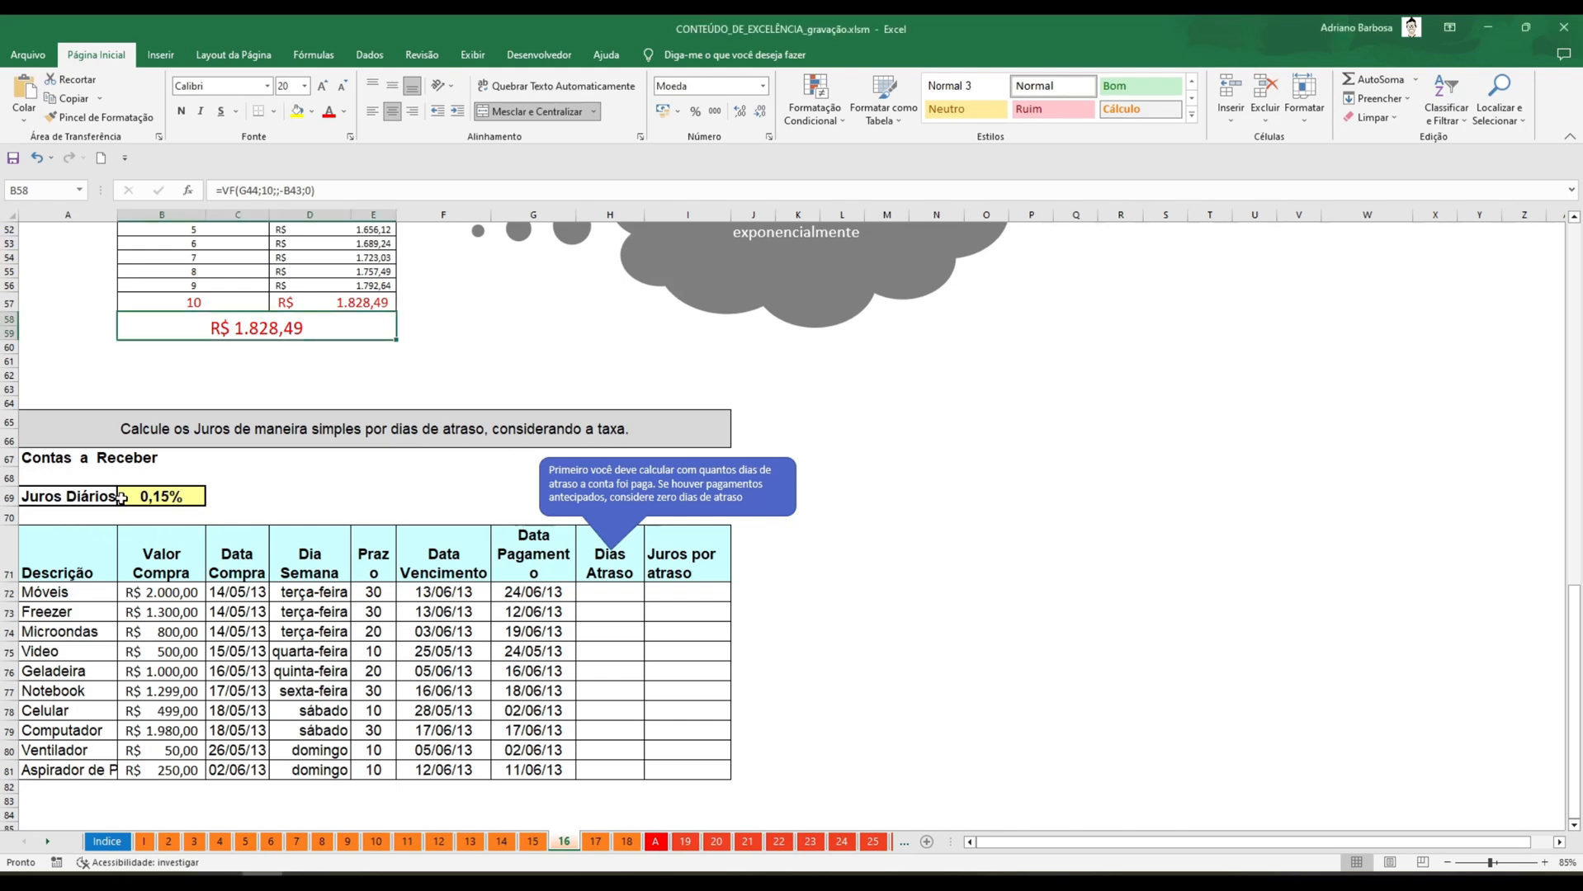
{"action": "left_click", "coordinate": [124, 497]}
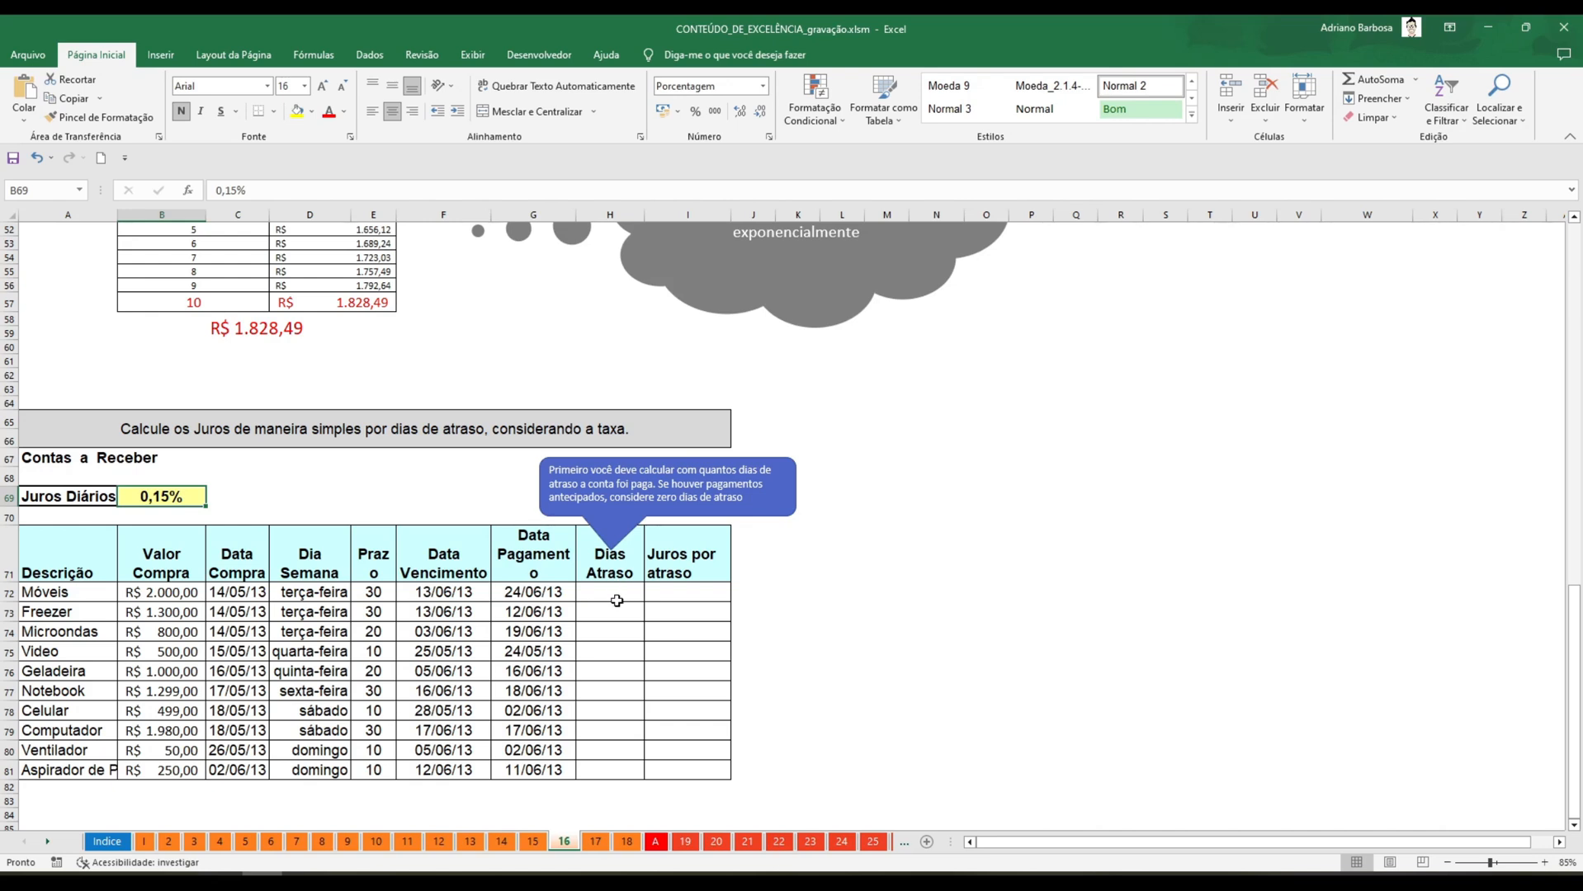
Calculate Dias Atraso in H72 with =G72-F72 and fill the formula down to H81.
{"action": "left_click", "coordinate": [615, 597]}
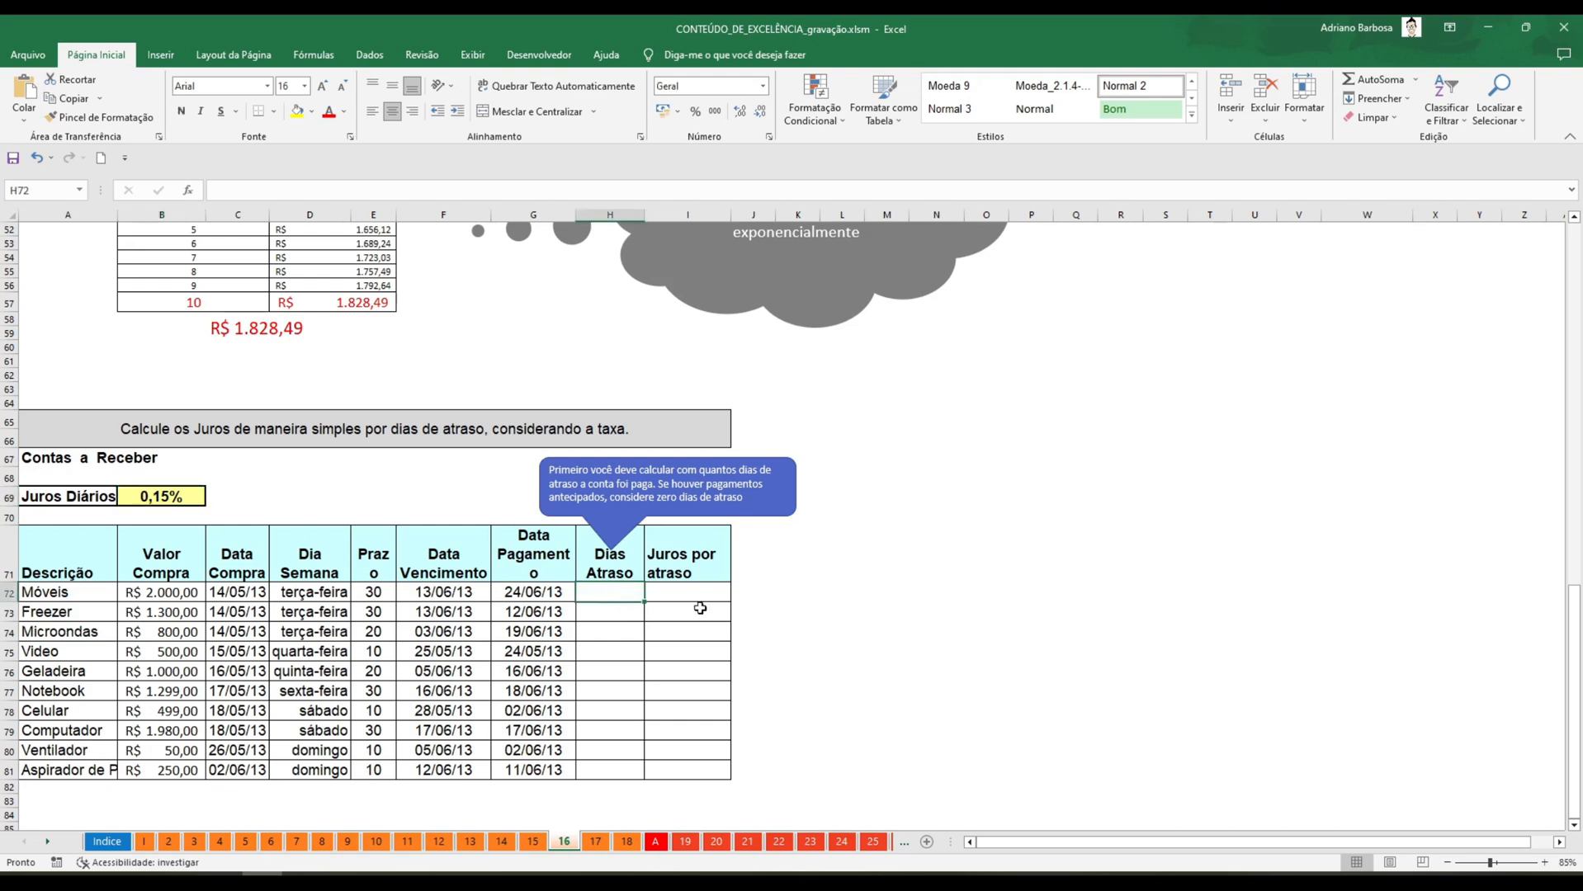
{"action": "scroll", "coordinate": [815, 596], "scroll_direction": "down", "scroll_amount": 2}
{"action": "type", "text": "="}
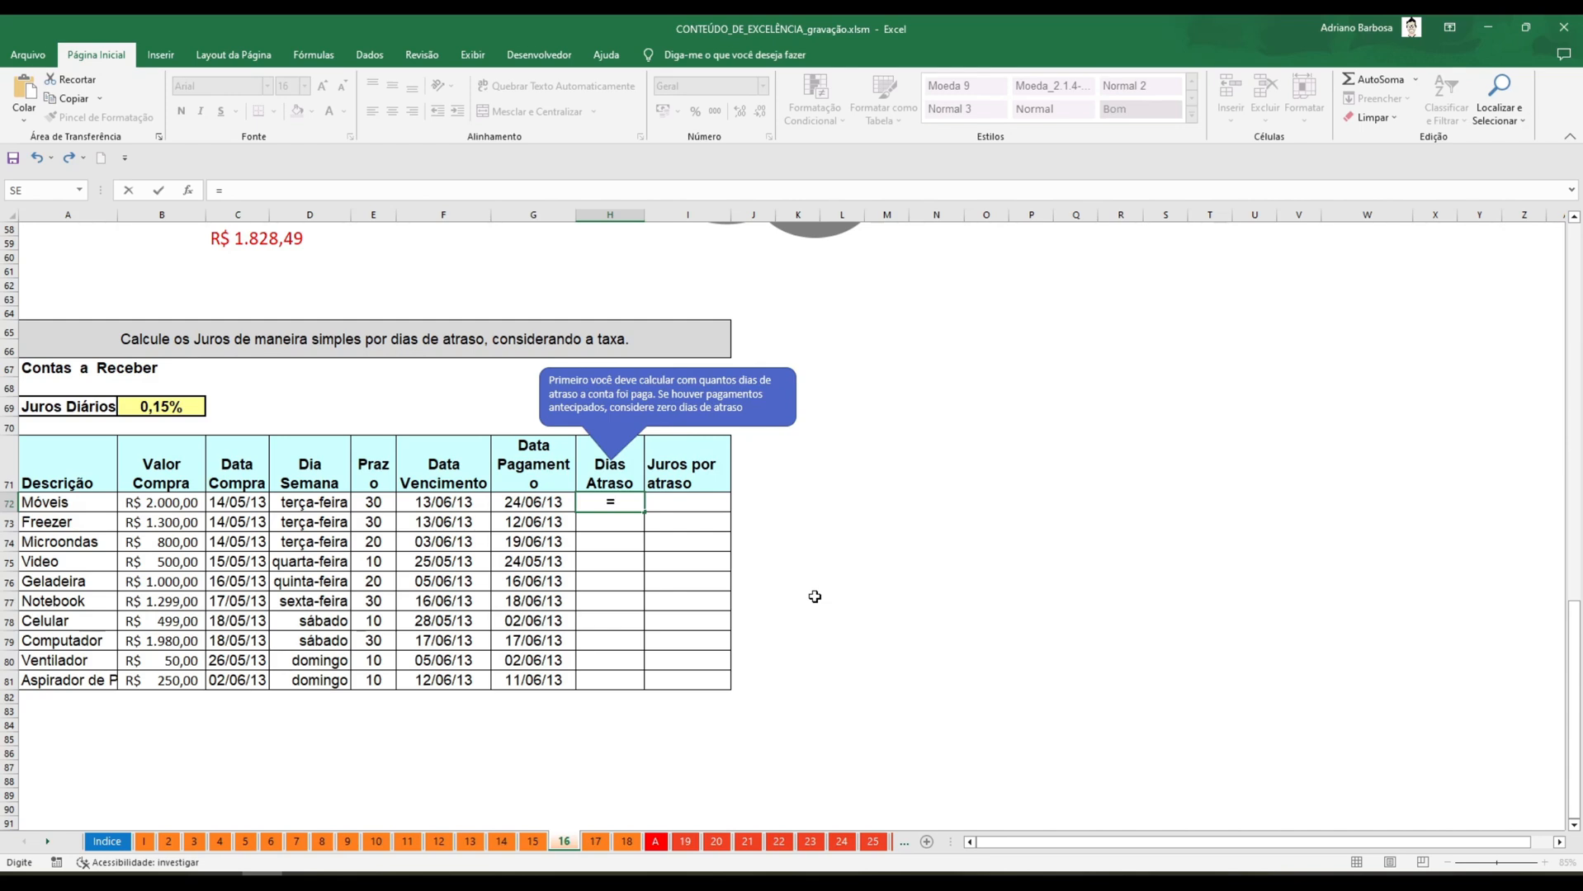
{"action": "key", "text": "Left"}
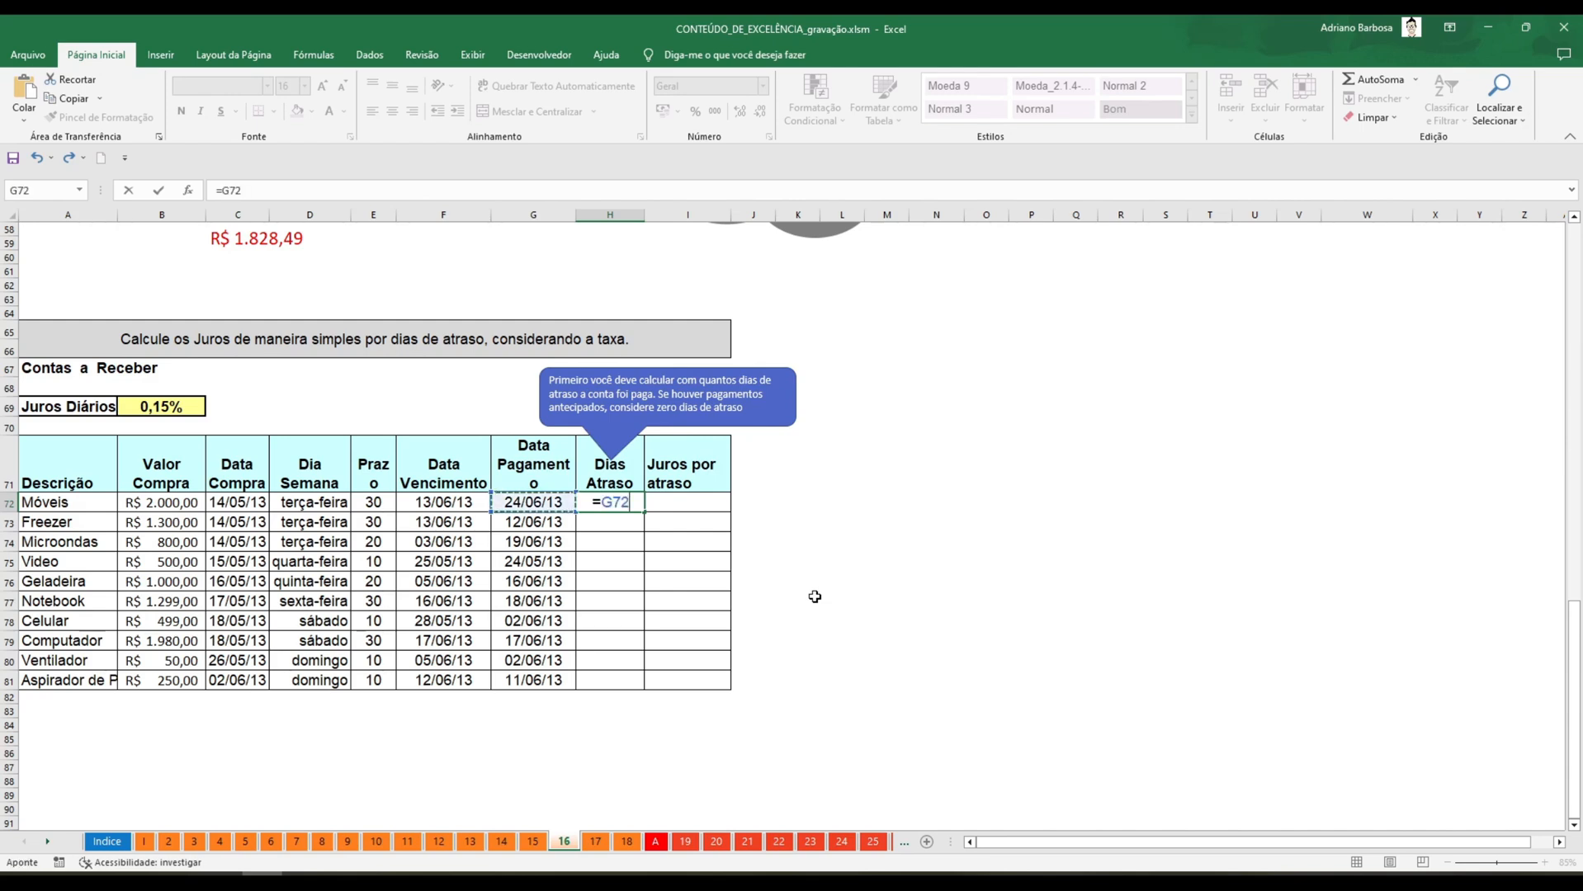
{"action": "type", "text": "-"}
{"action": "key", "text": "Left"}
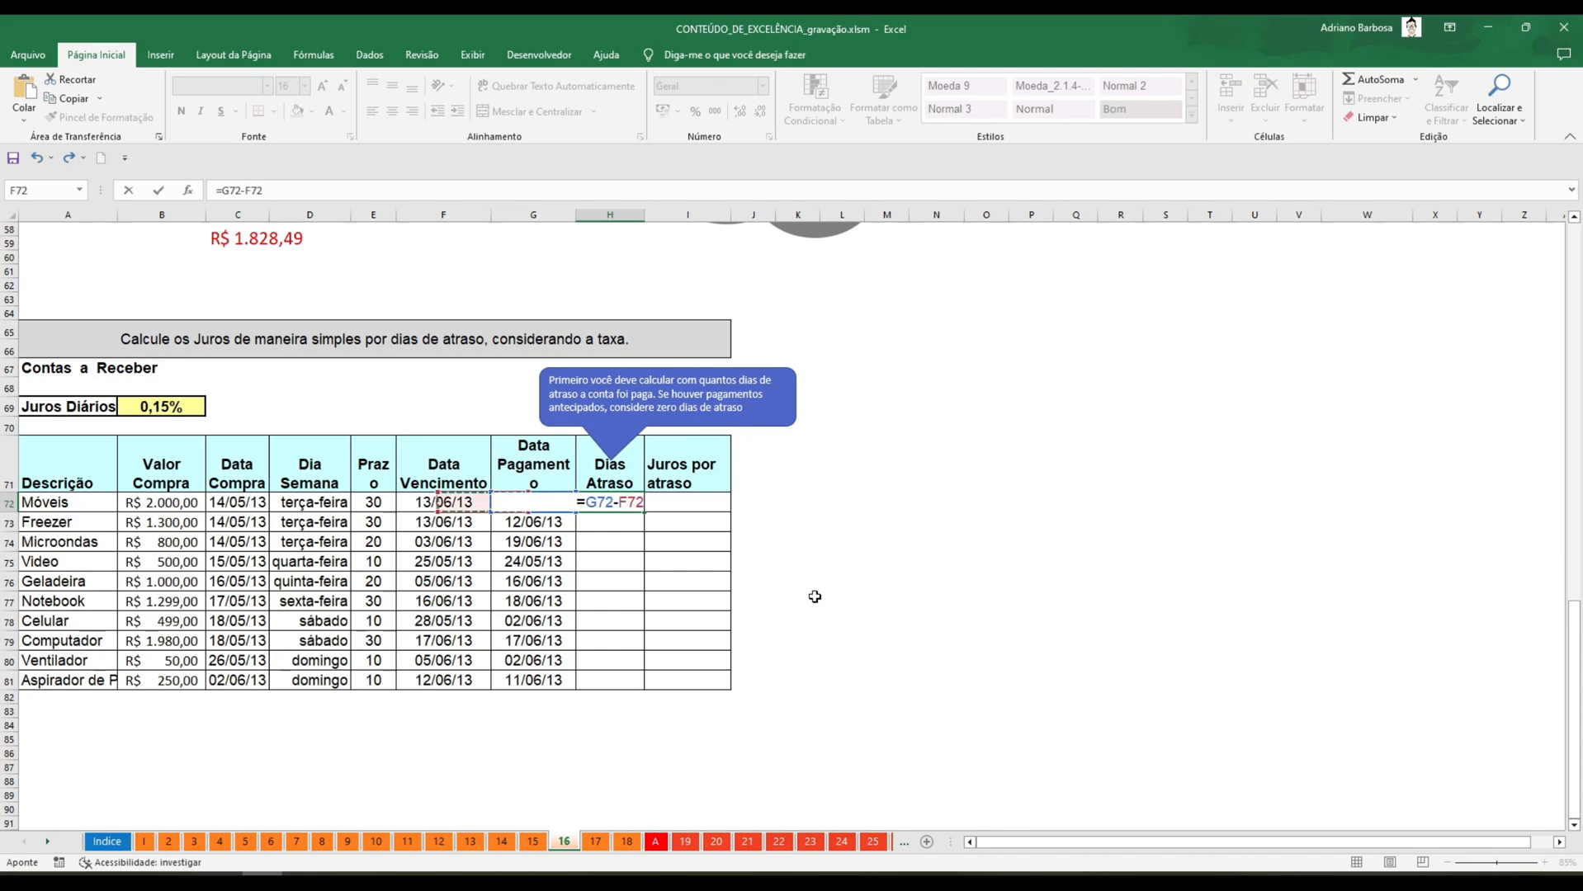
{"action": "key", "text": "Return"}
{"action": "key", "text": "Up"}
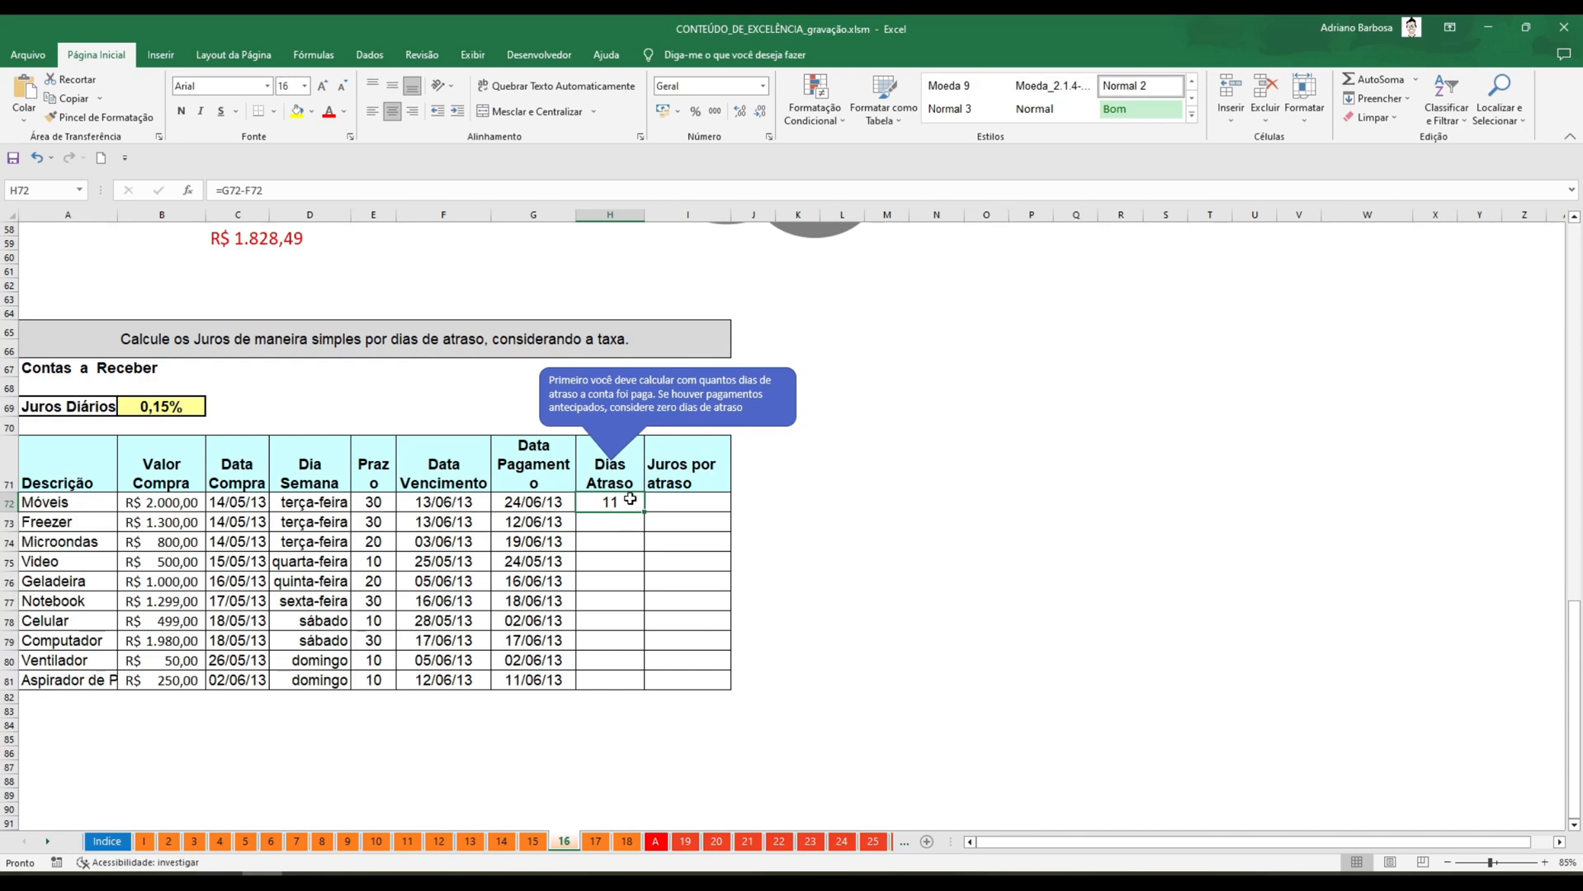
{"action": "left_click_drag", "start_coordinate": [644, 510], "coordinate": [666, 690]}
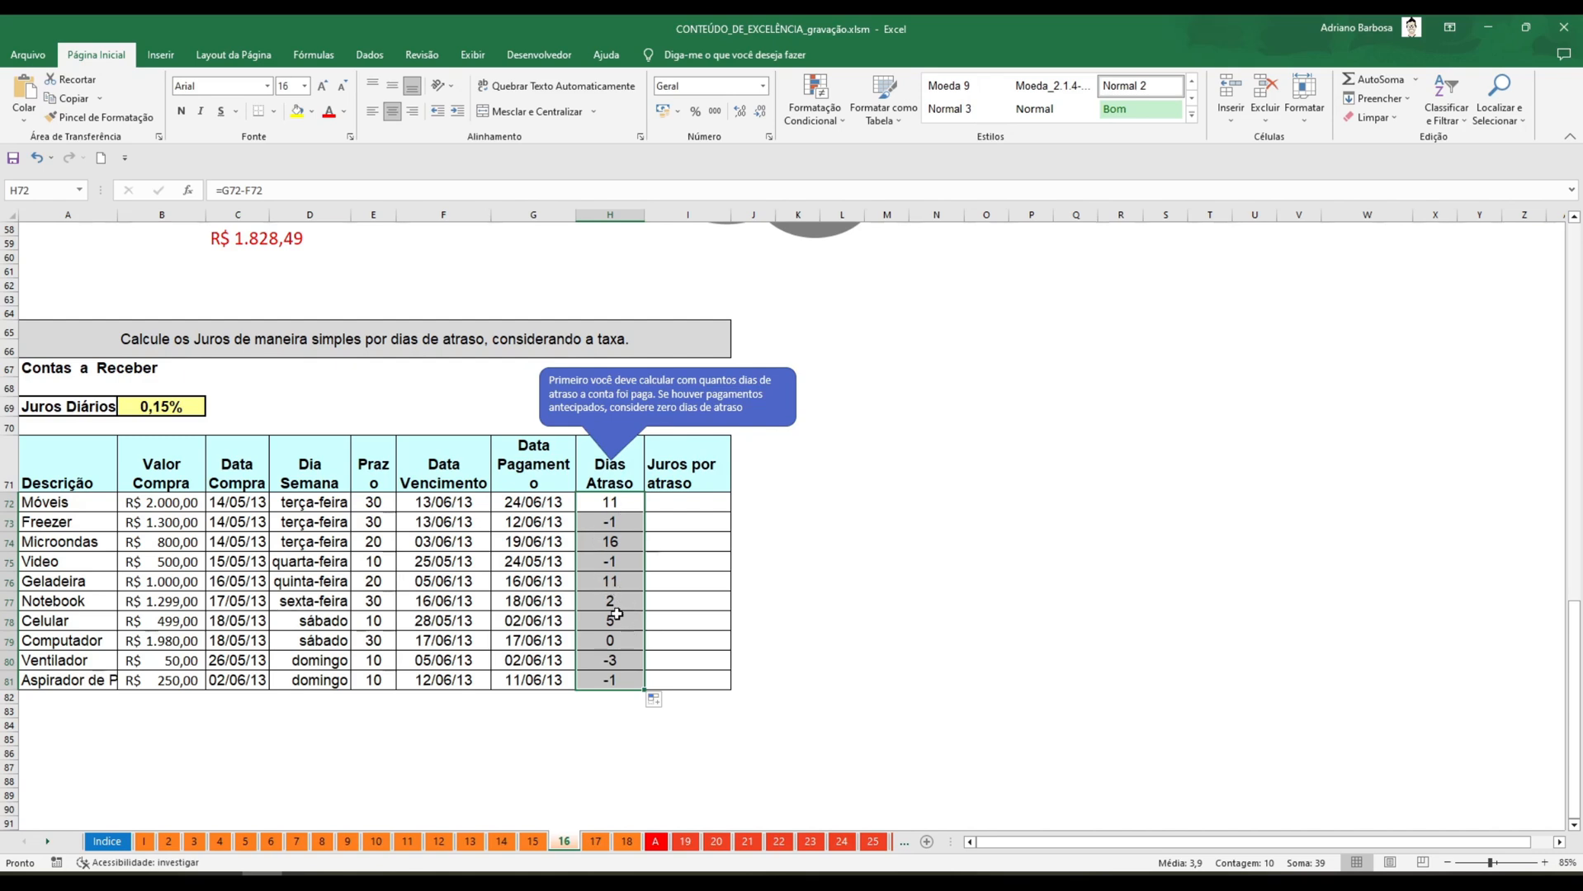
Try overwriting the Freezer's Dias Atraso in H73 with 0 and undo the entry.
{"action": "left_click", "coordinate": [622, 523]}
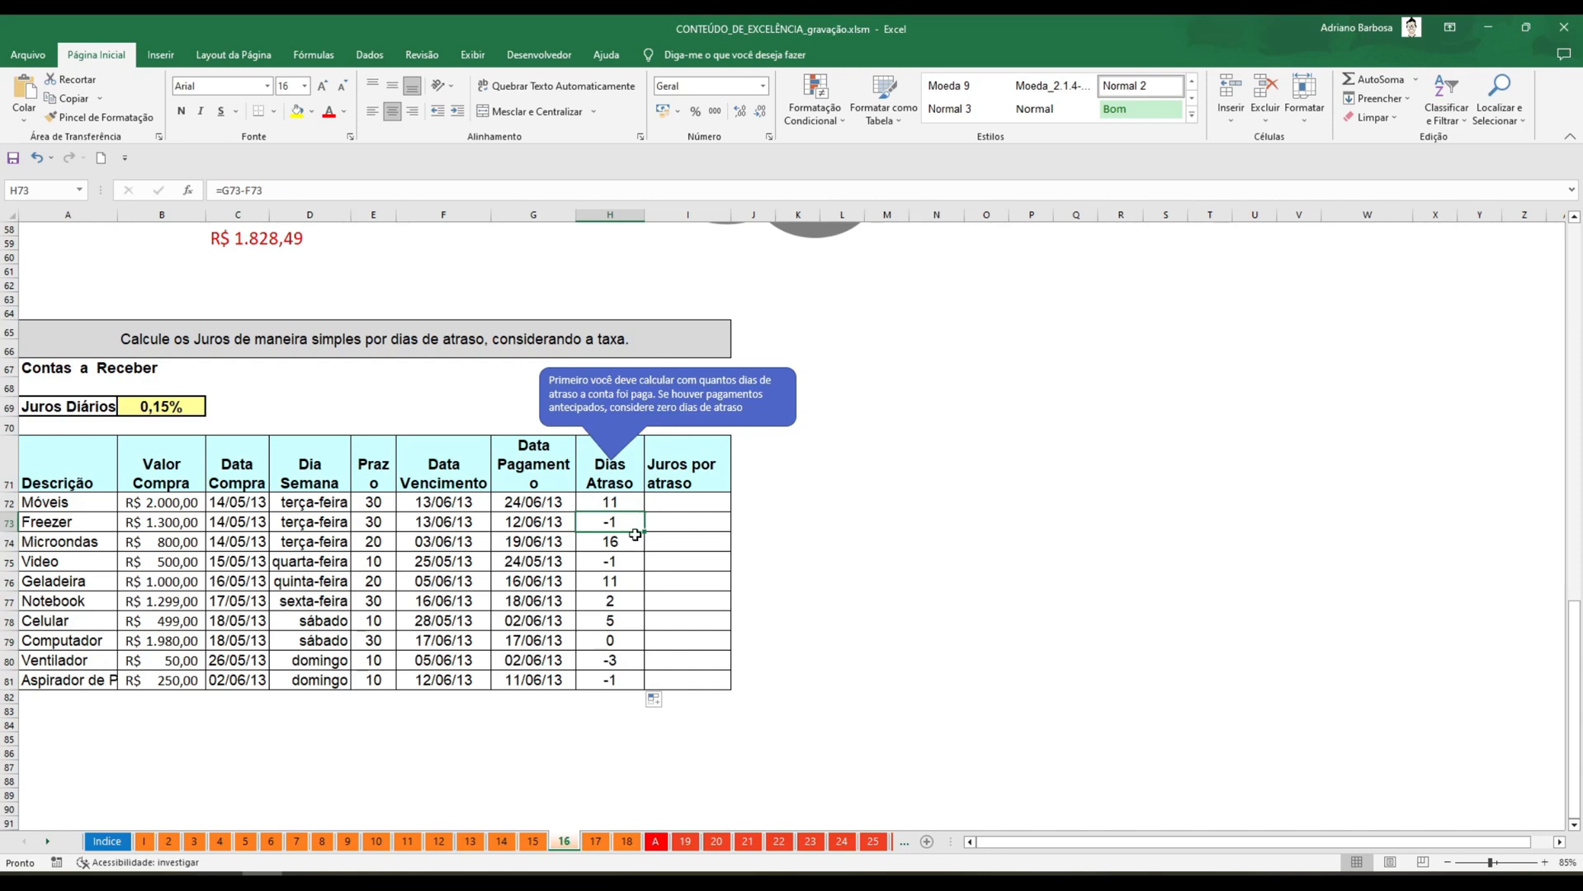
{"action": "left_click", "coordinate": [612, 640]}
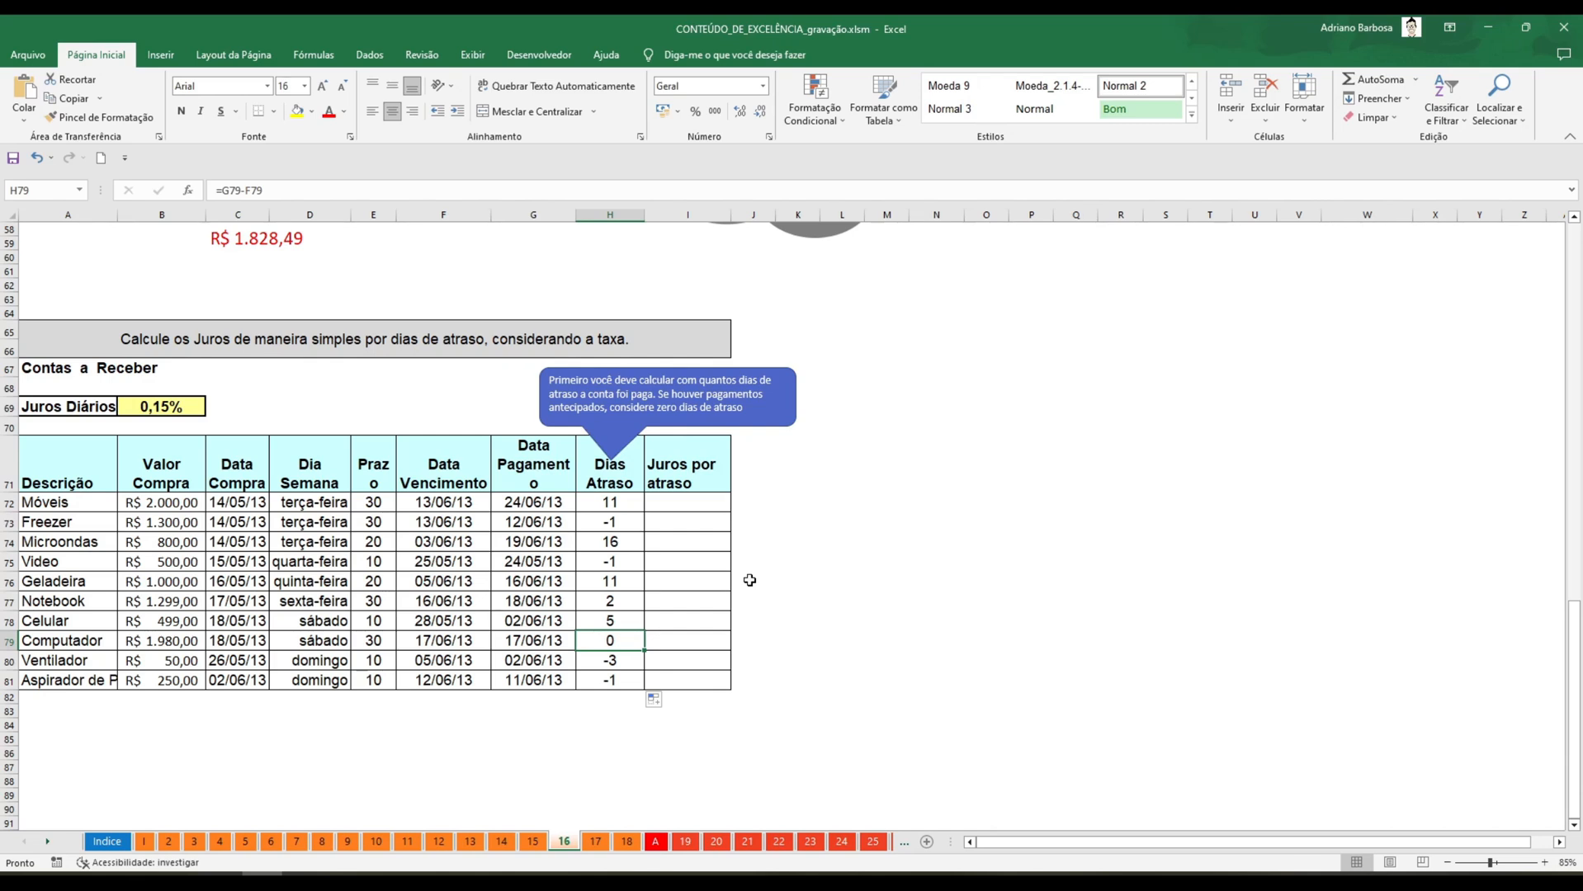
{"action": "left_click", "coordinate": [601, 508]}
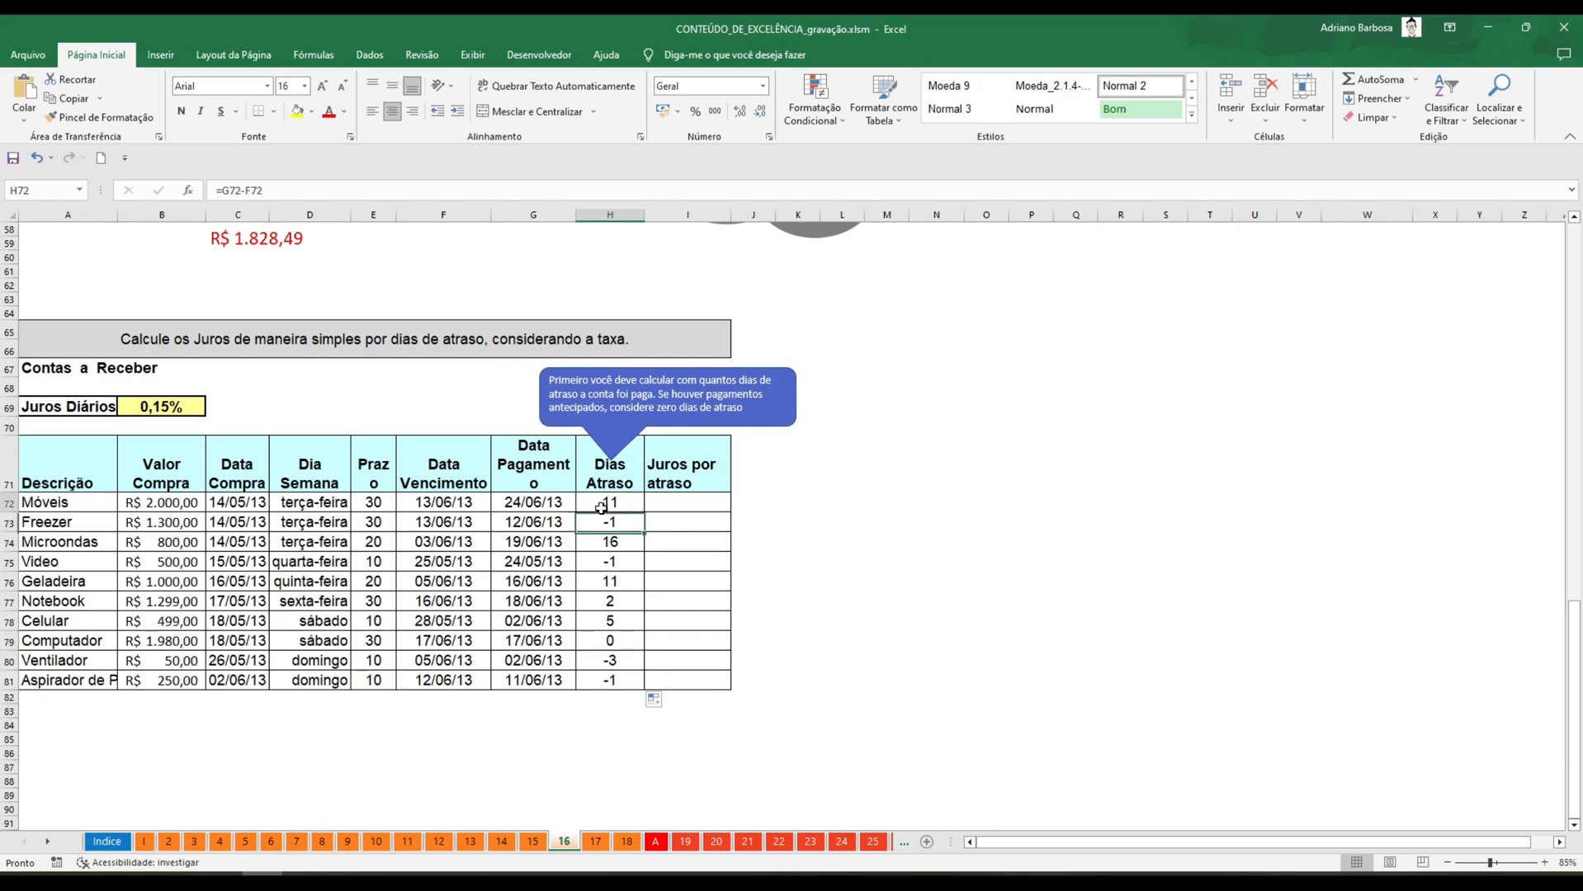
{"action": "left_click", "coordinate": [614, 529]}
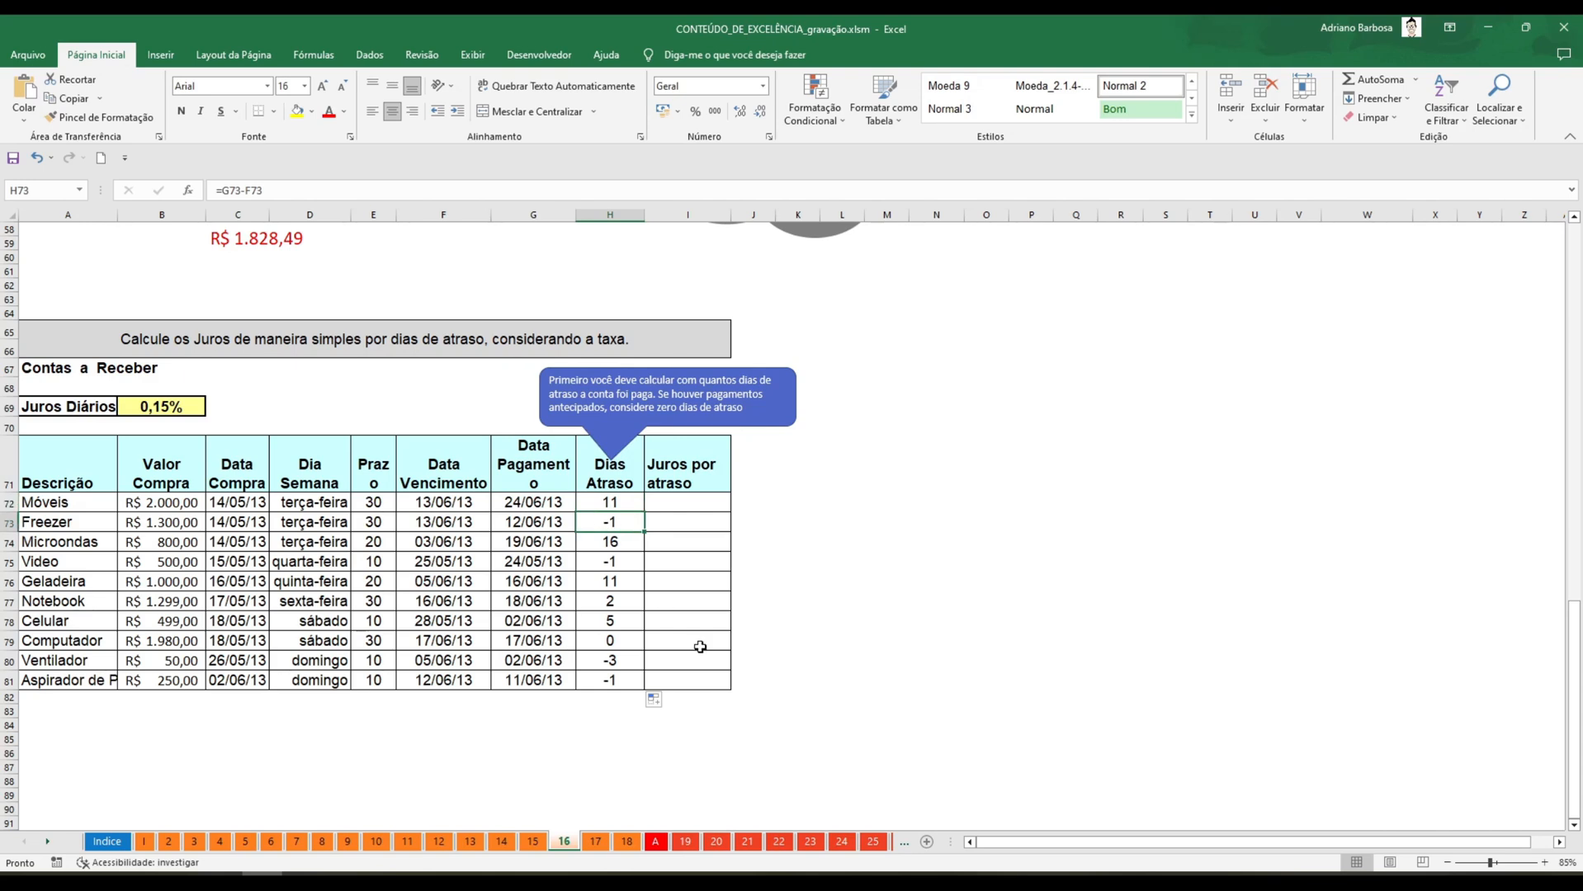
{"action": "type", "text": "0"}
{"action": "key", "text": "Return"}
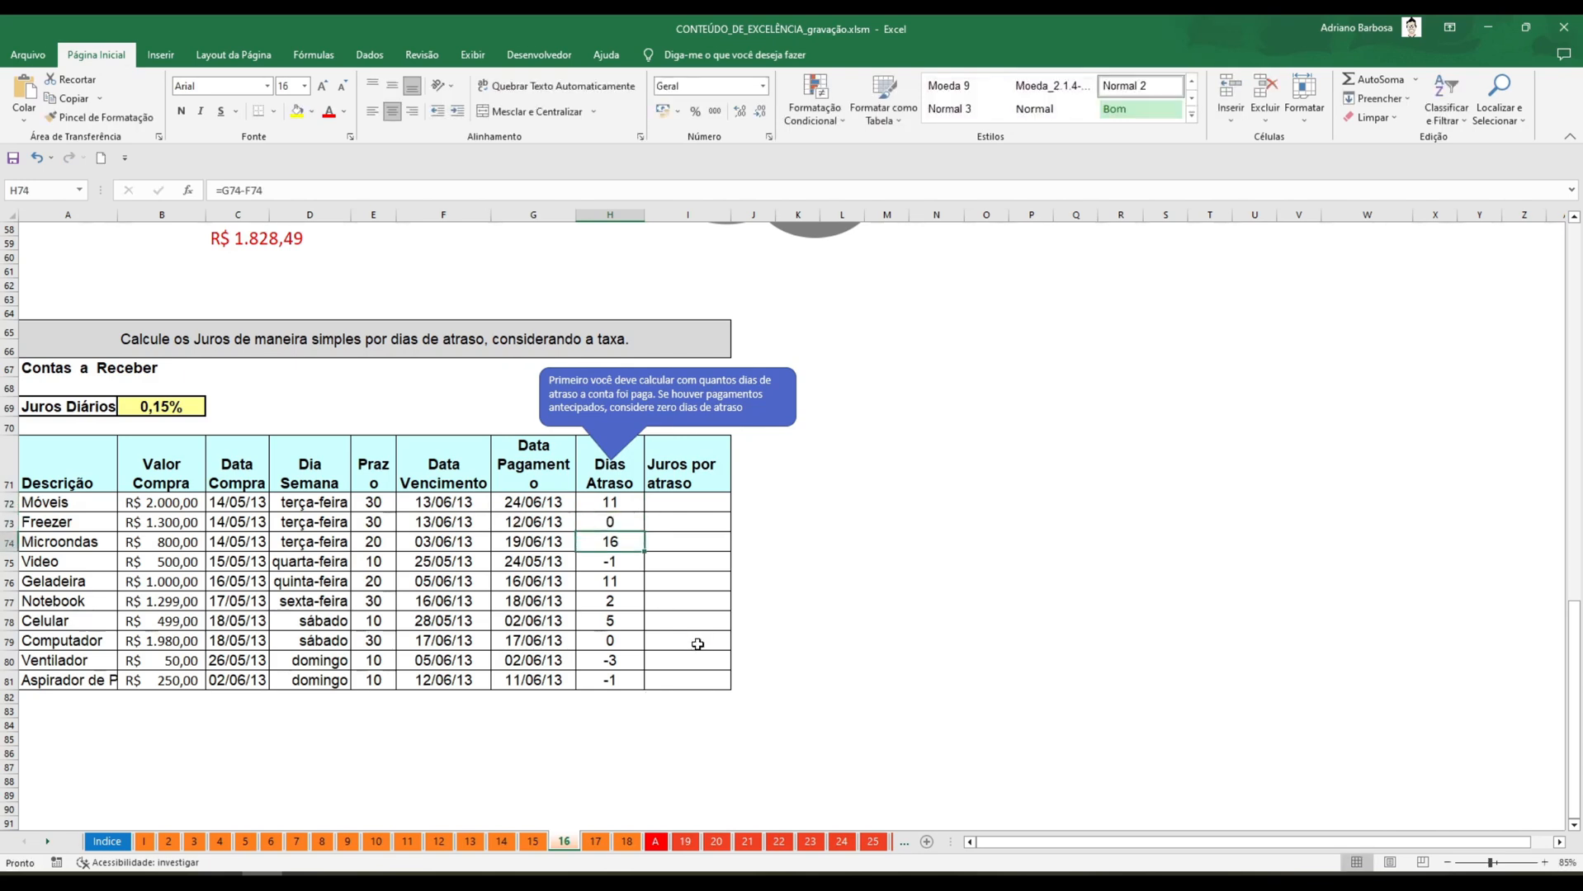
{"action": "key", "text": "ctrl+z"}
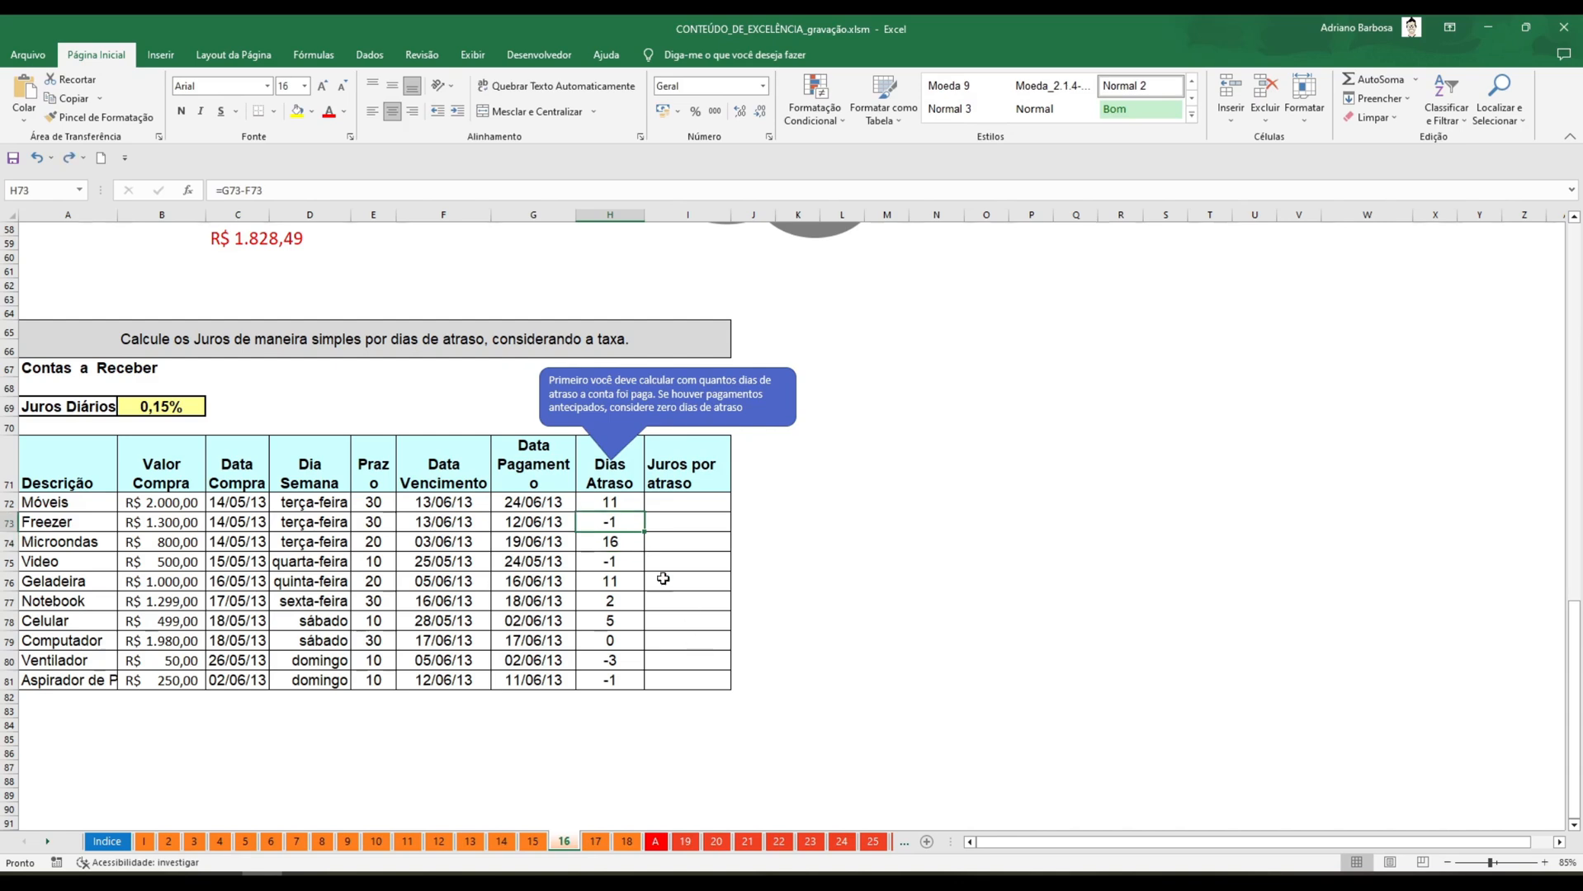
Rewrite the Móveis formula in H72 as an SE function with the logical test (G72-F72)<0.
{"action": "left_click", "coordinate": [616, 503]}
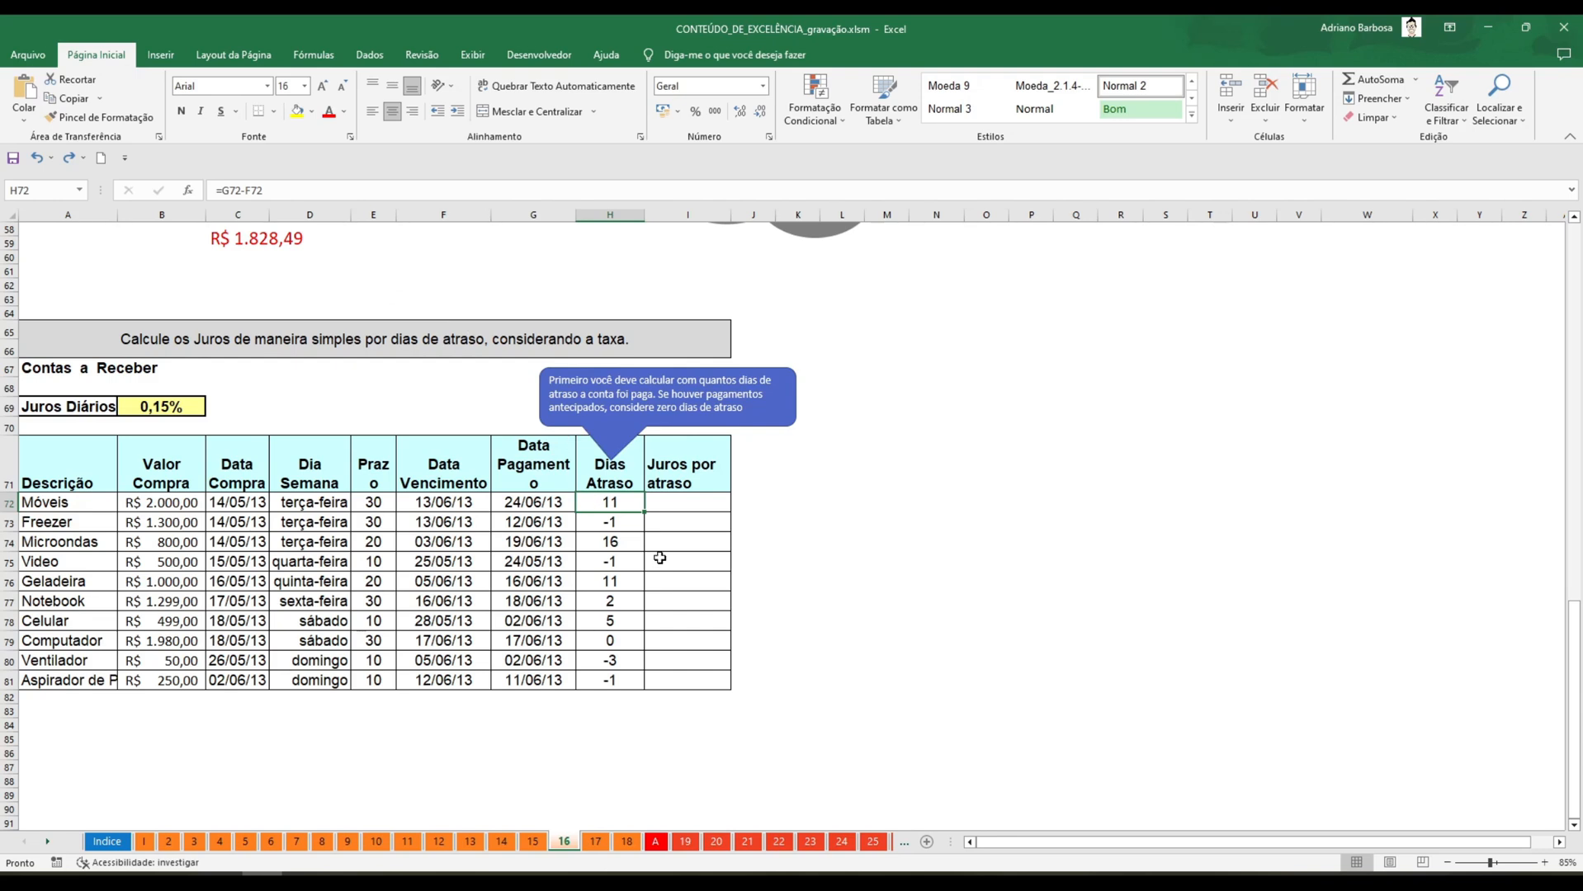
{"action": "double_click", "coordinate": [625, 501]}
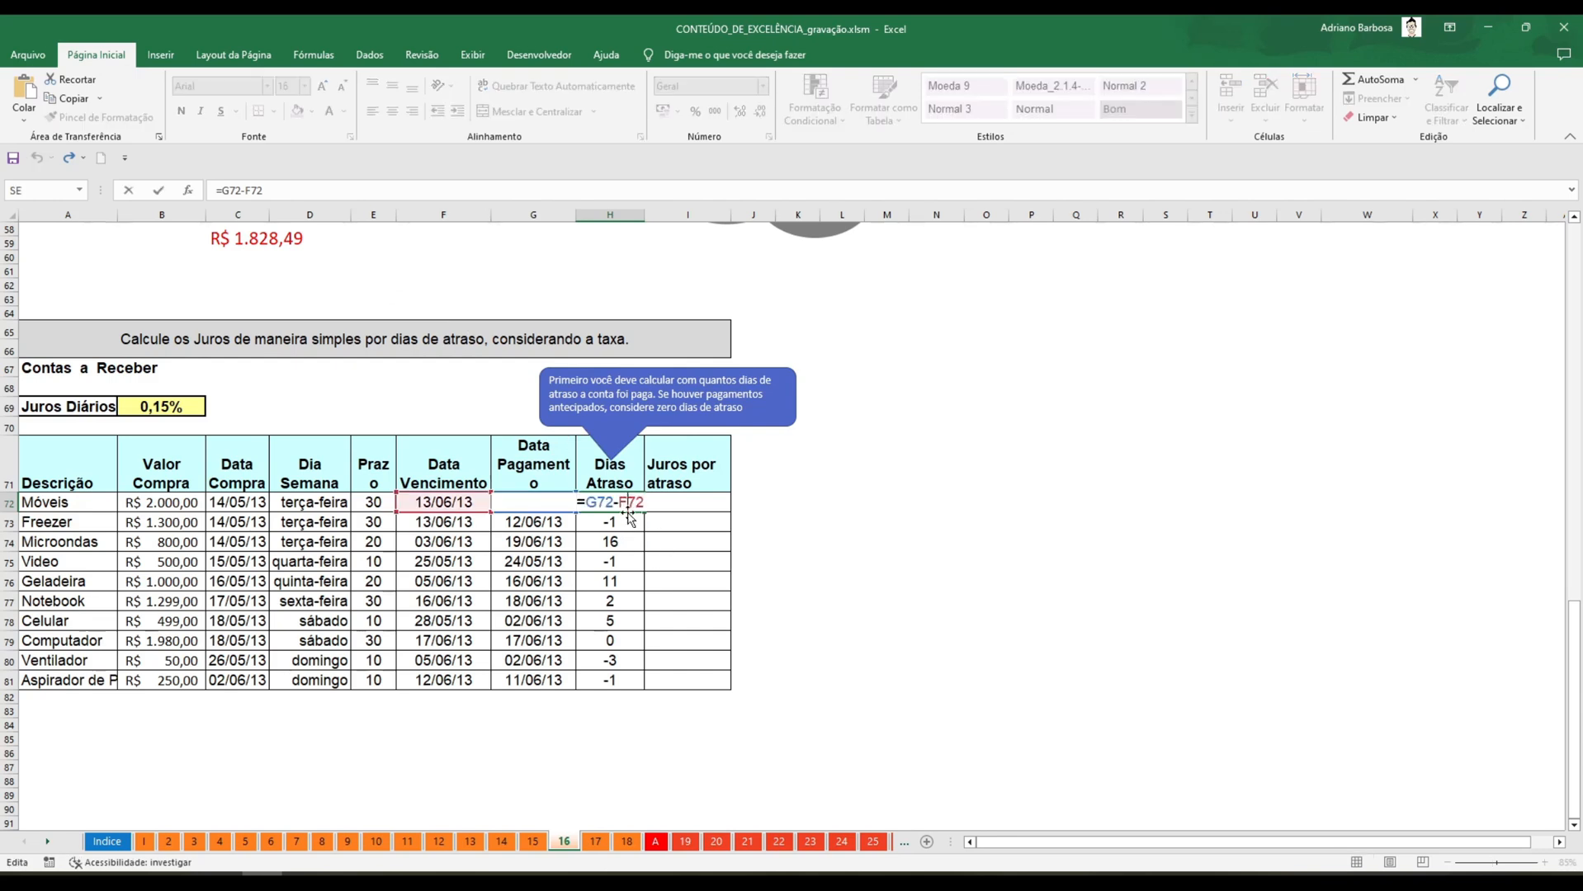
{"action": "left_click_drag", "start_coordinate": [587, 502], "coordinate": [697, 504]}
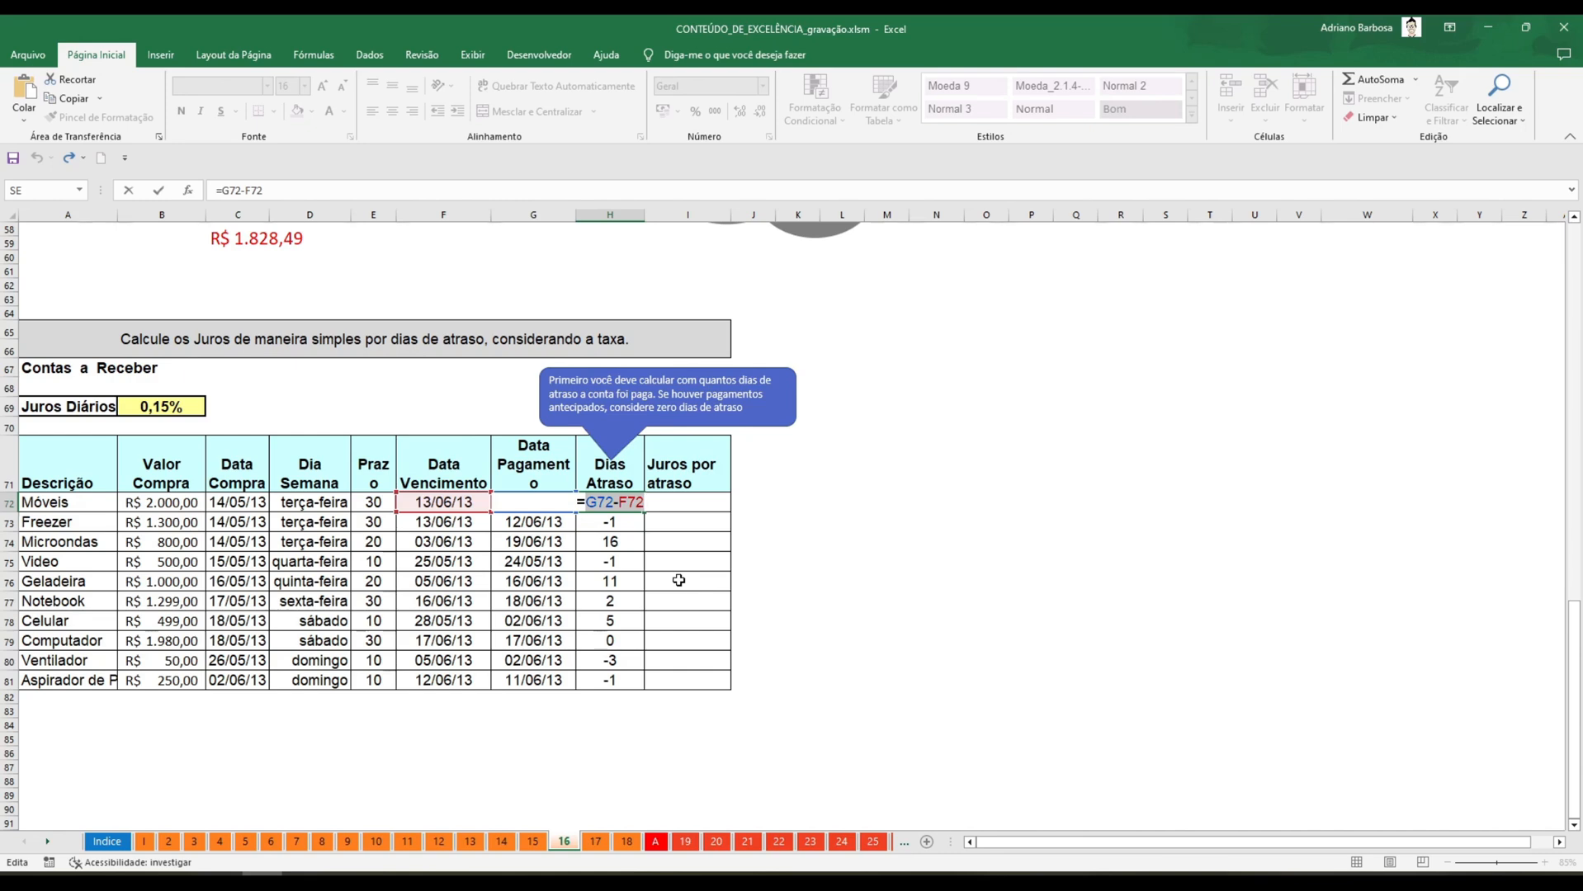
{"action": "key", "text": "BackSpace"}
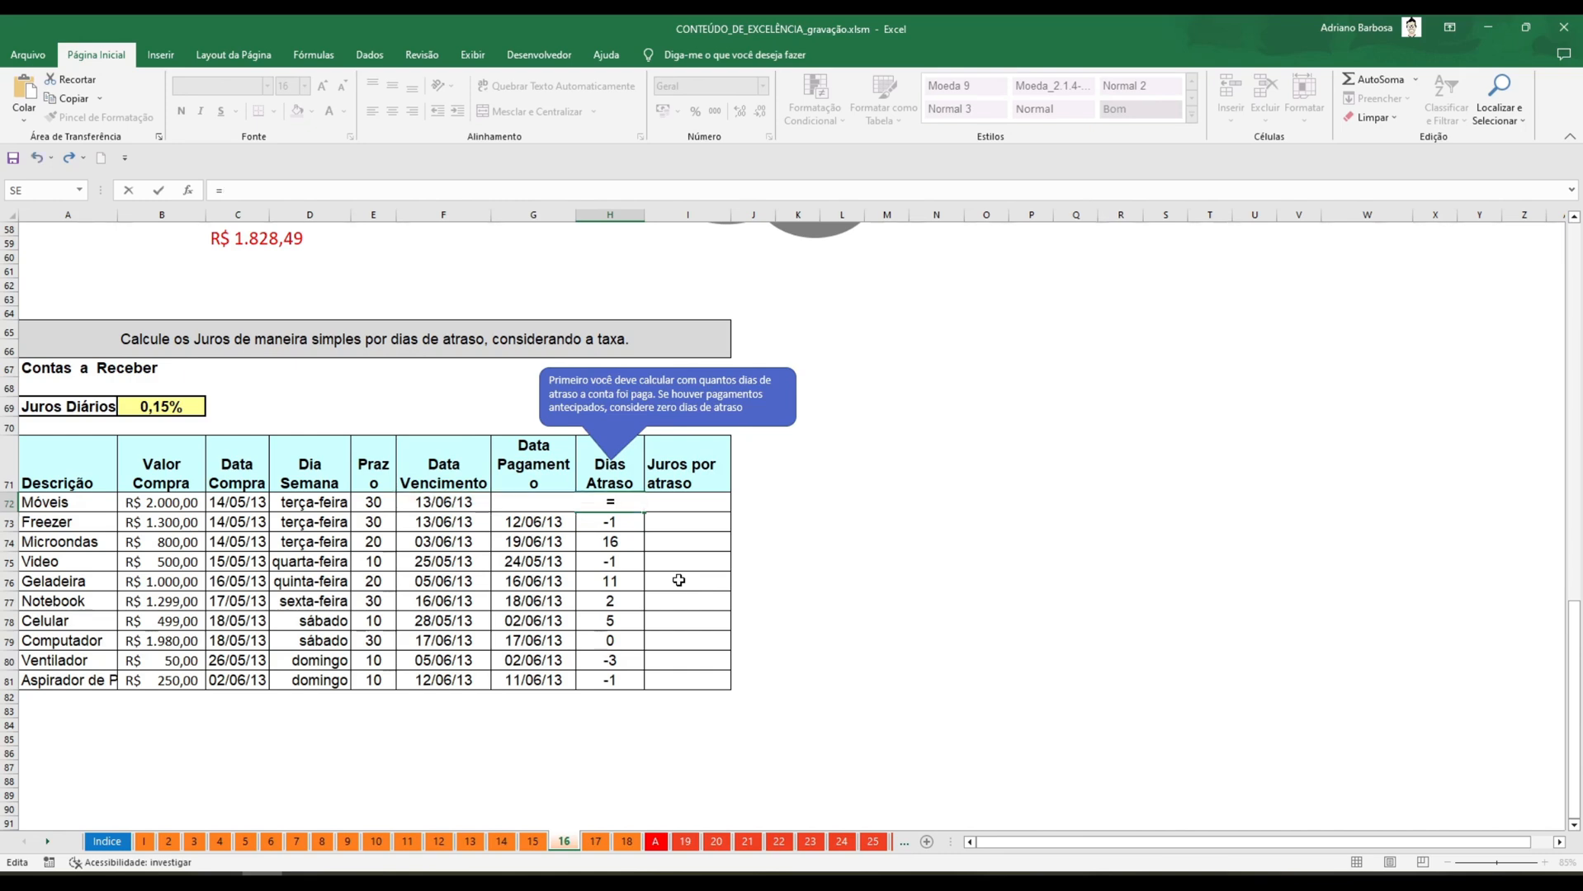
{"action": "type", "text": "SE("}
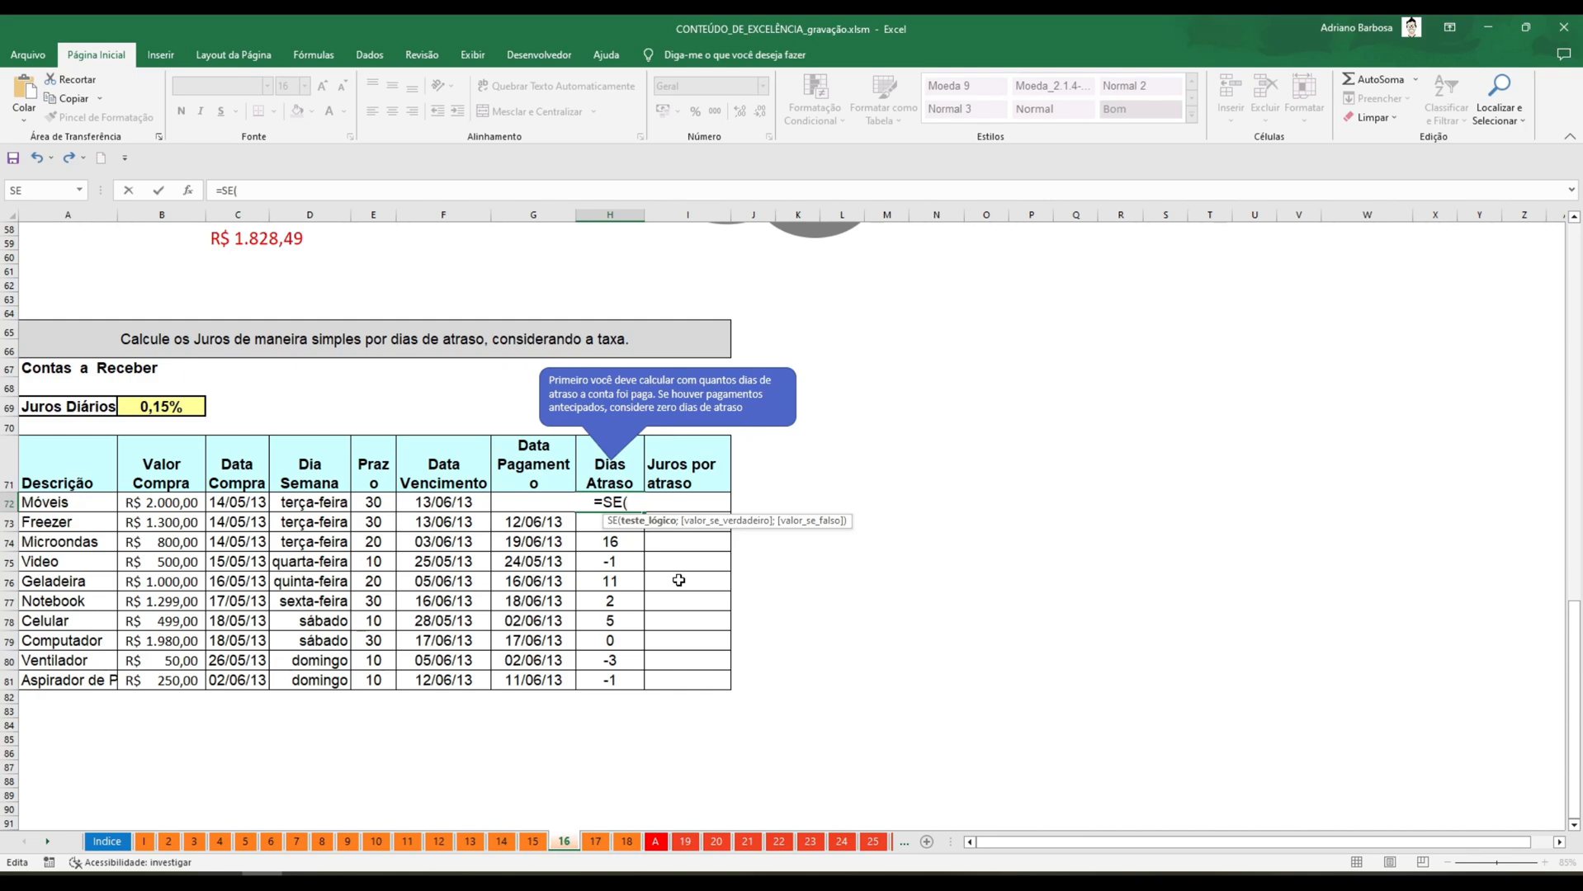
{"action": "type", "text": "G72-F72"}
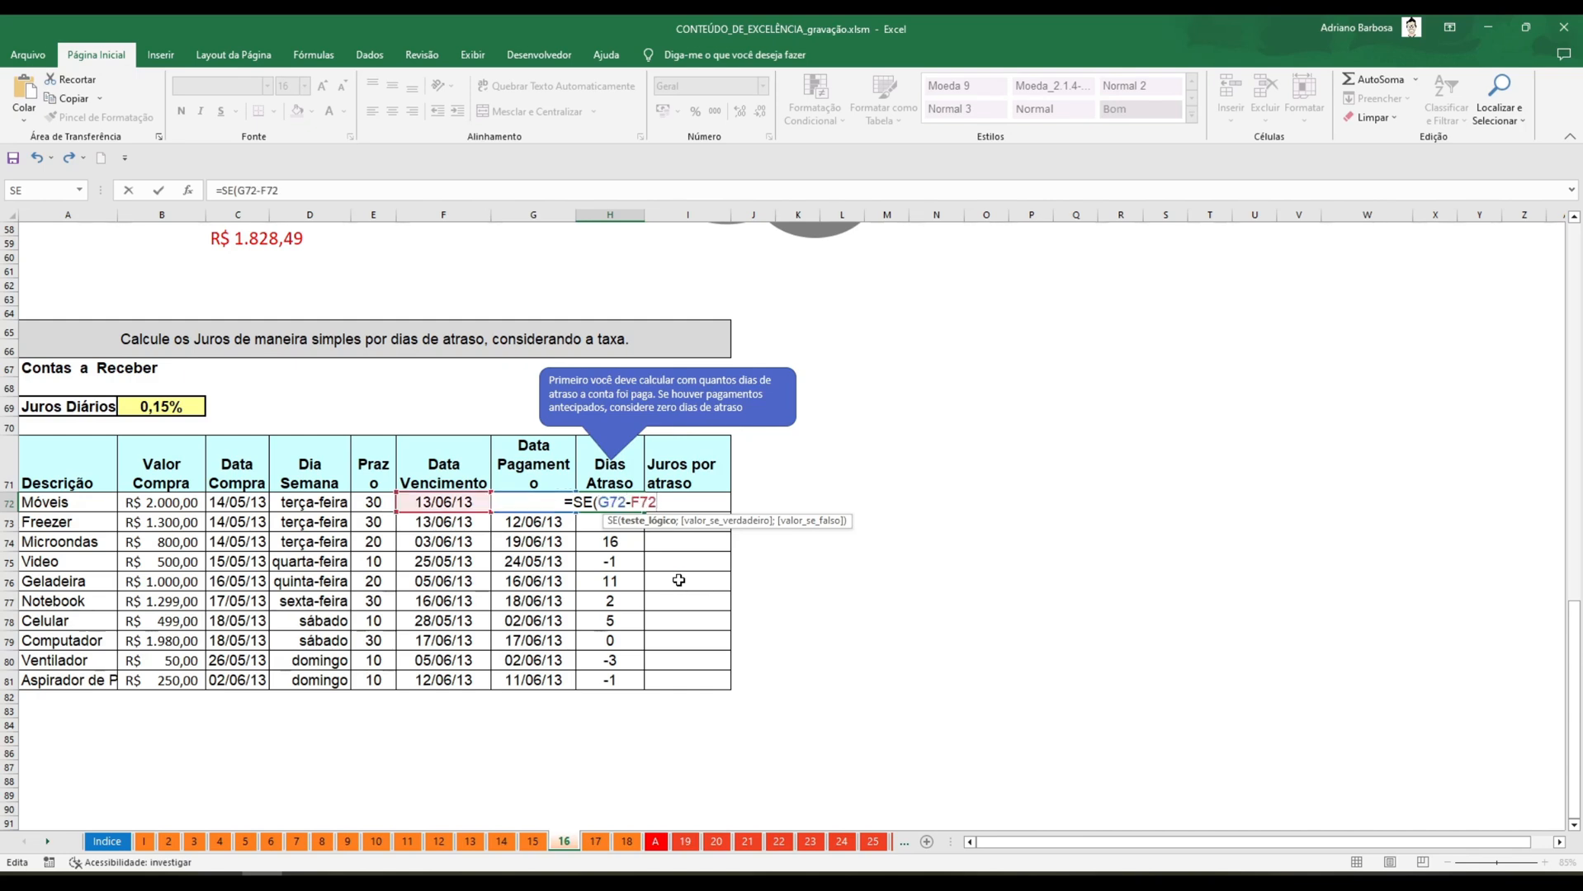
{"action": "left_click", "coordinate": [600, 501]}
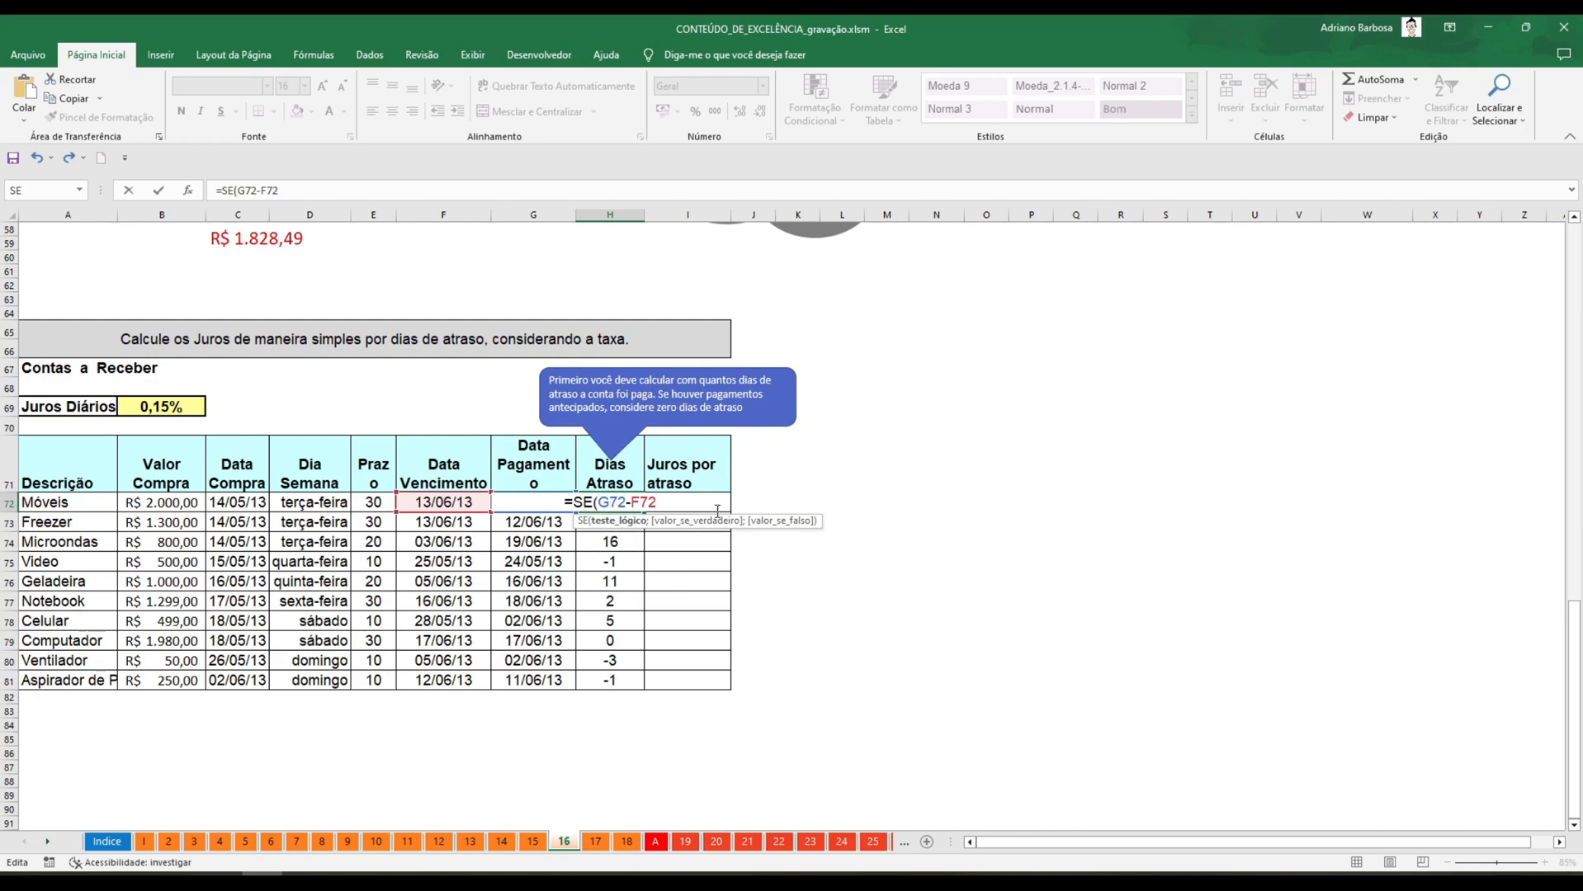
{"action": "type", "text": "("}
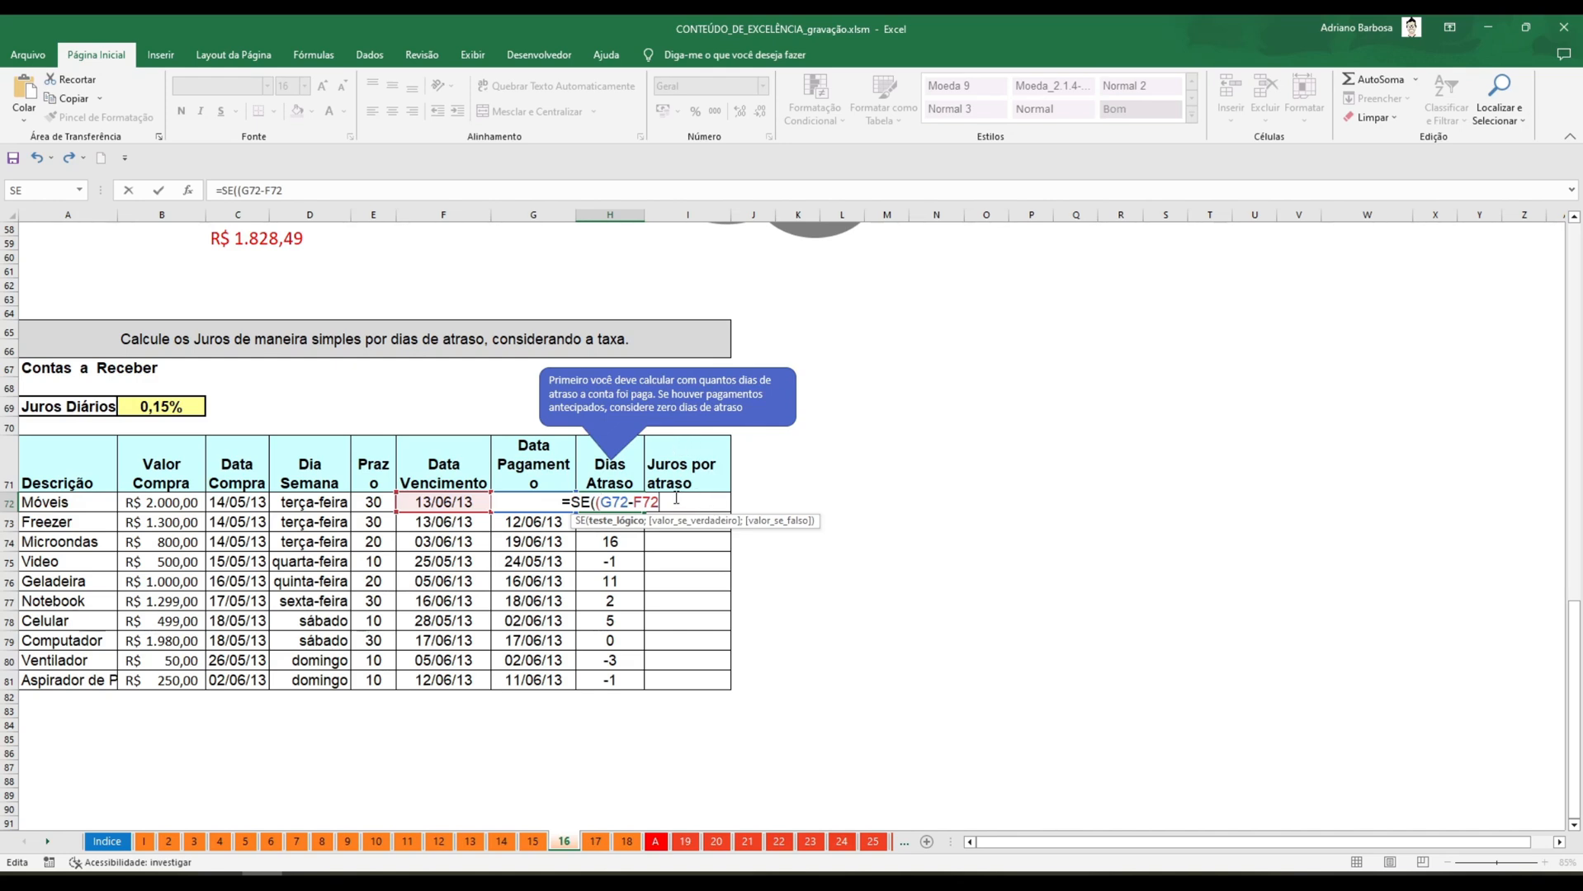
{"action": "type", "text": ")"}
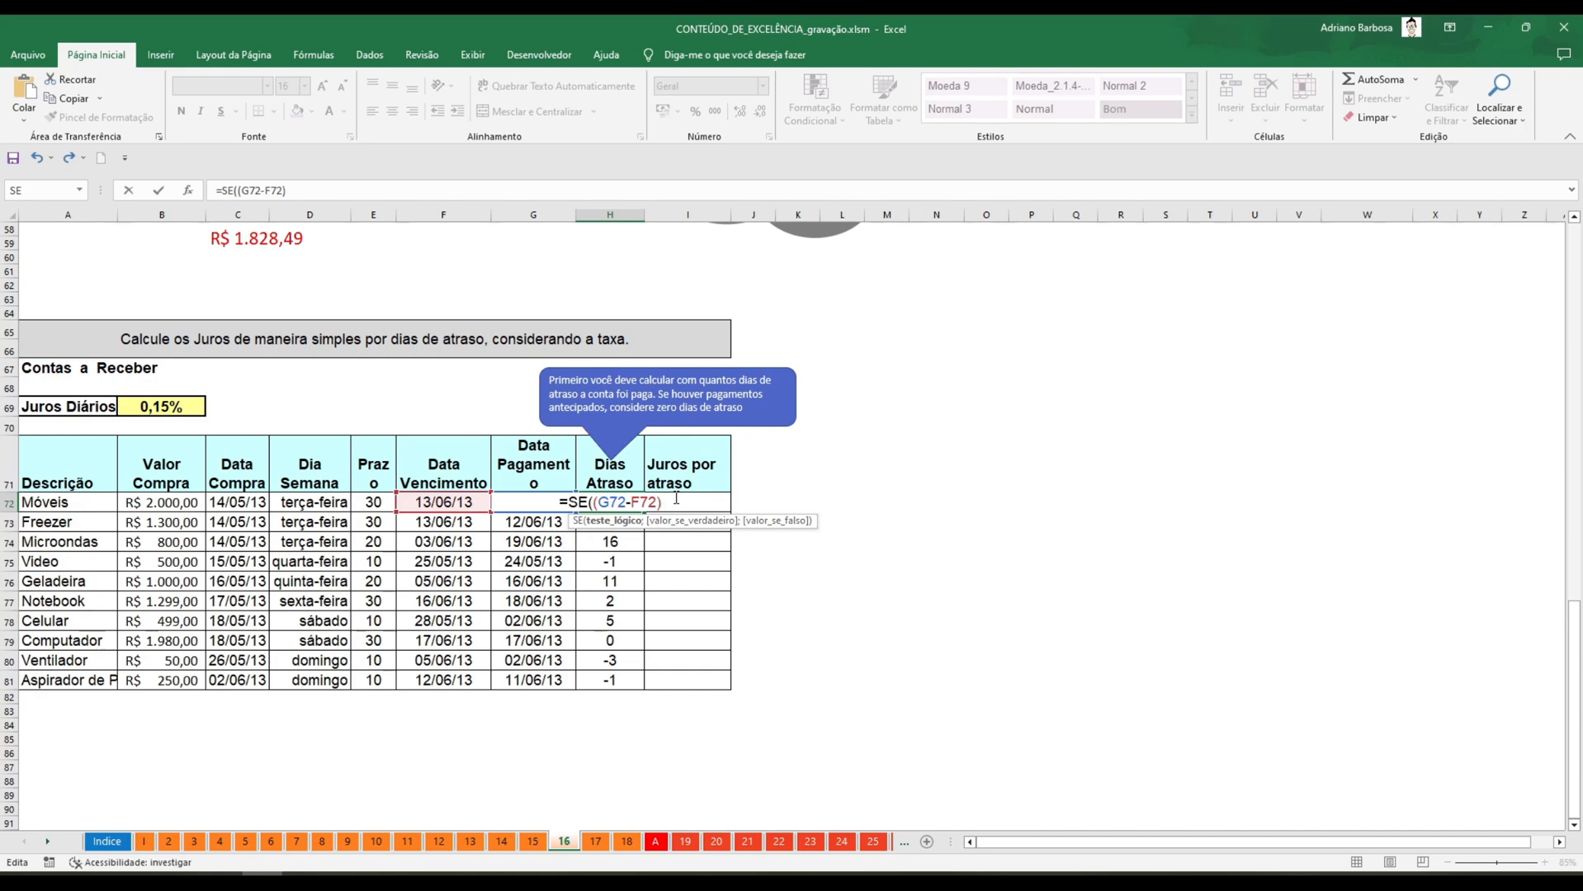
{"action": "type", "text": "<0"}
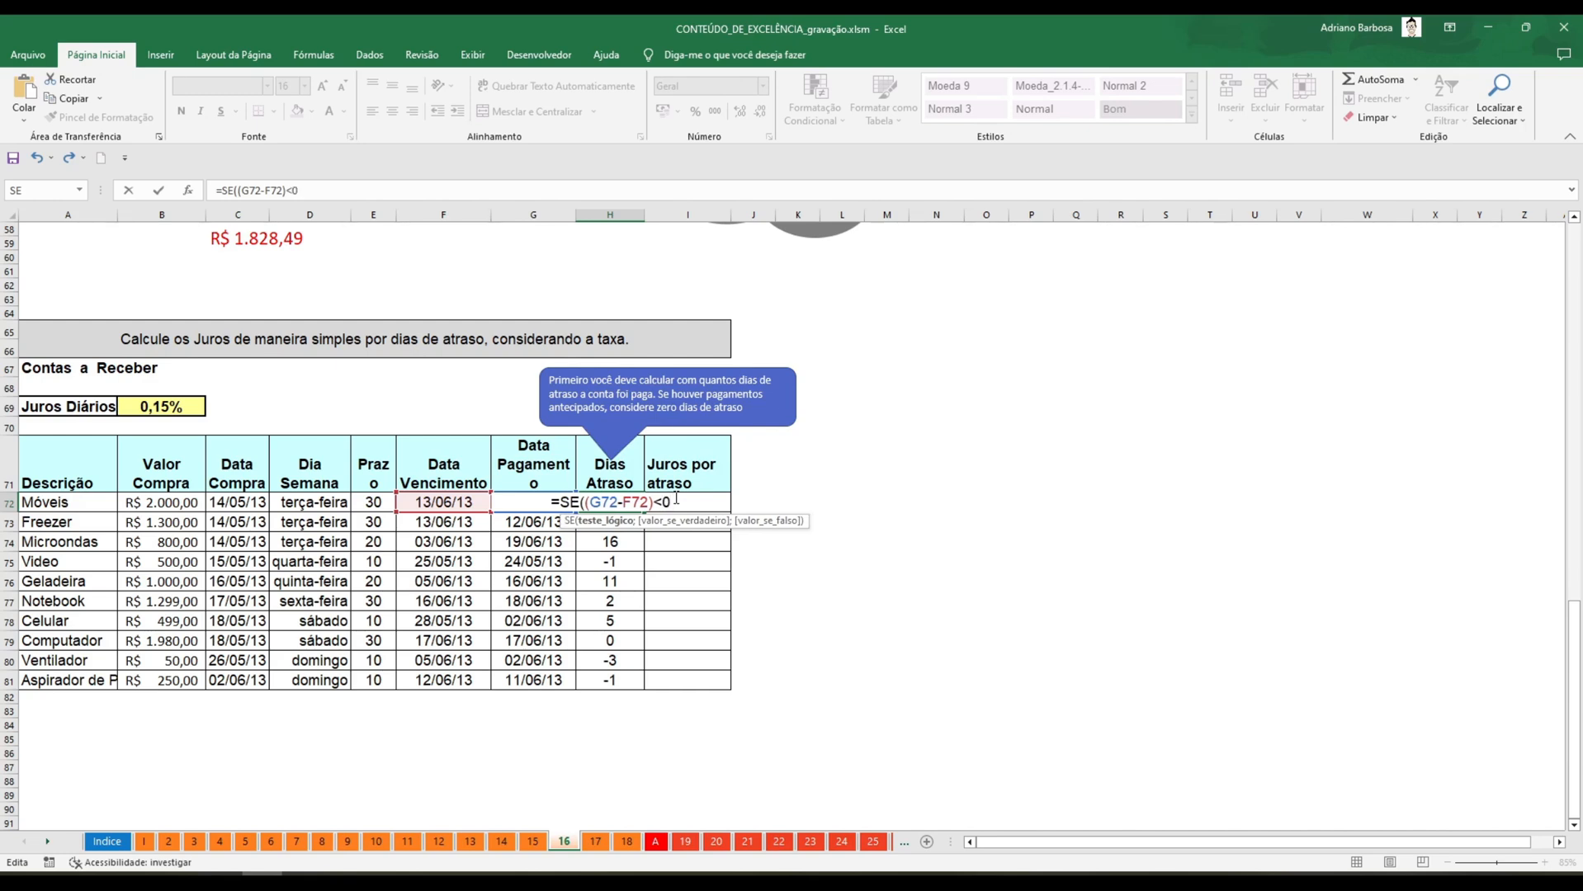
Complete the SE formula in H72 to return 0 when the test is true and G72-F72 when false.
{"action": "type", "text": ";"}
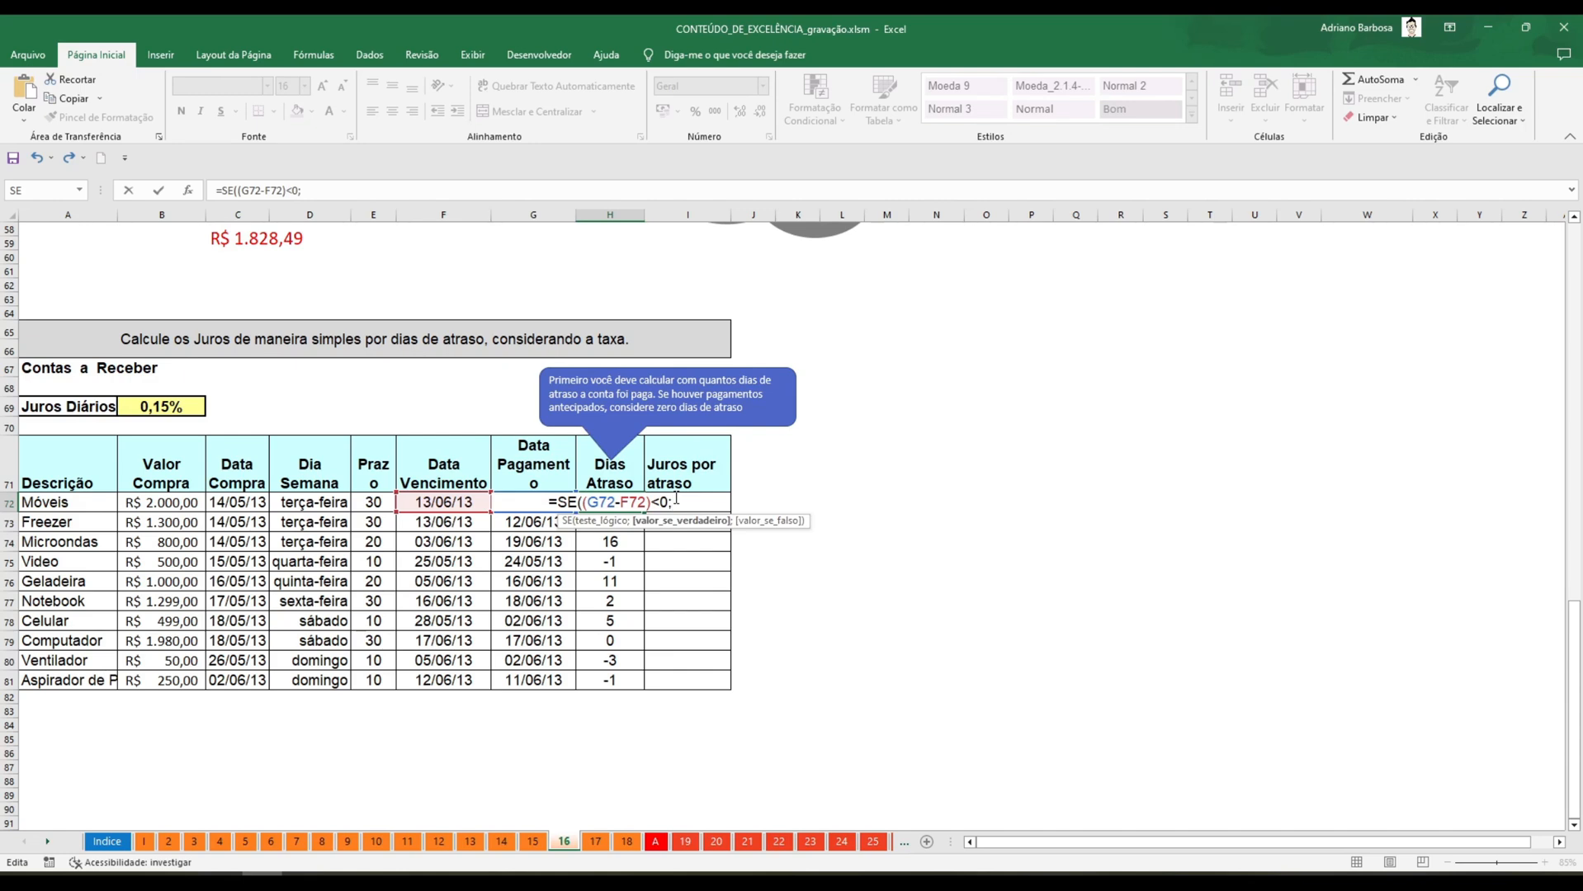
{"action": "type", "text": "0"}
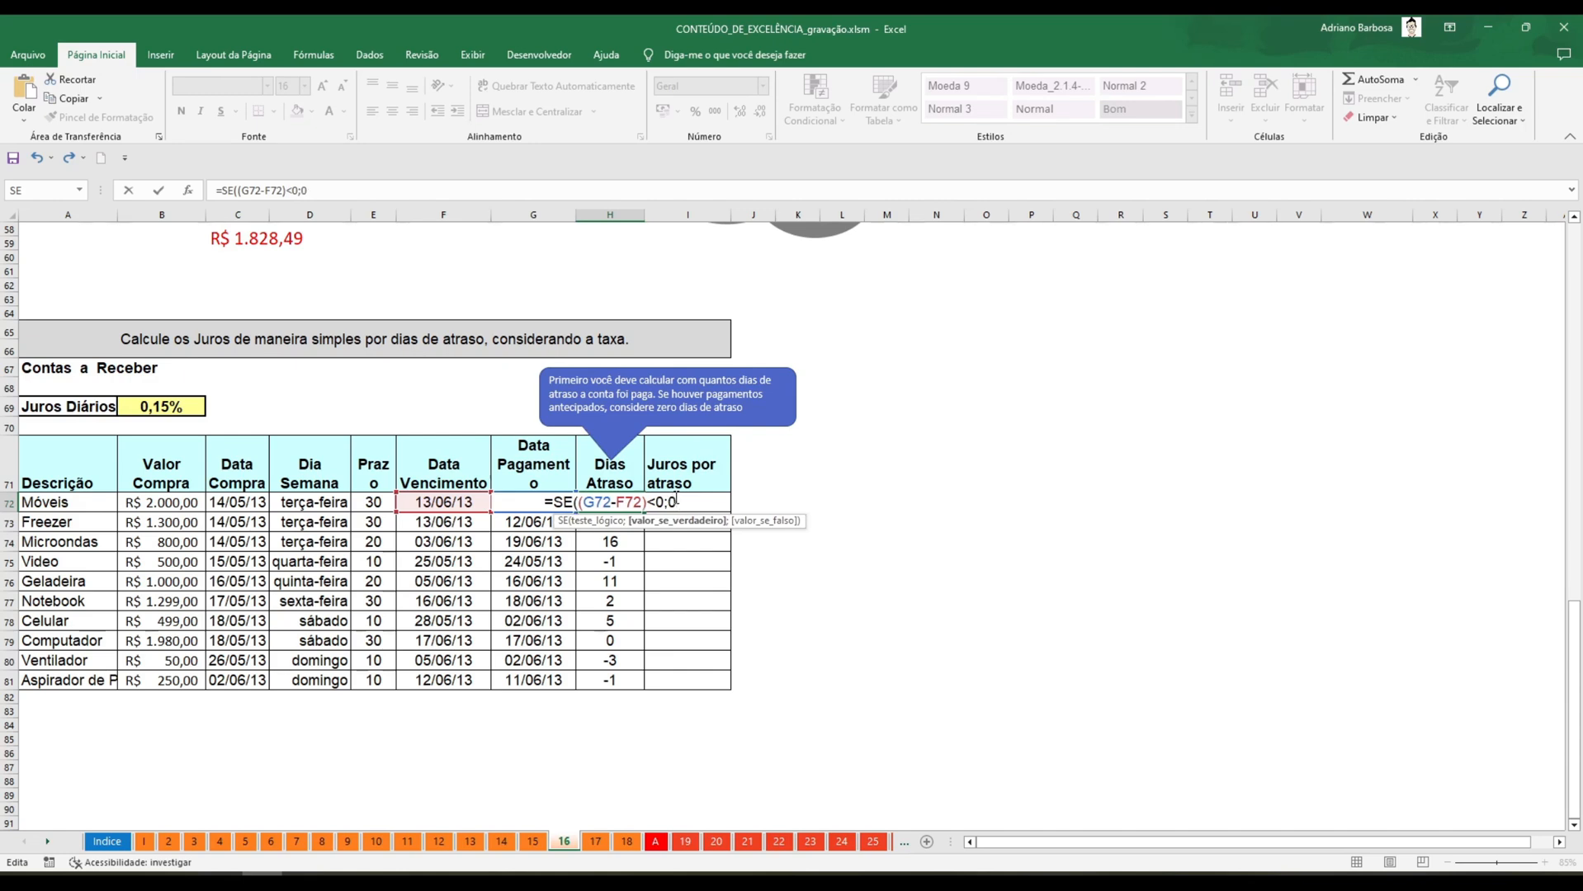
{"action": "type", "text": ";"}
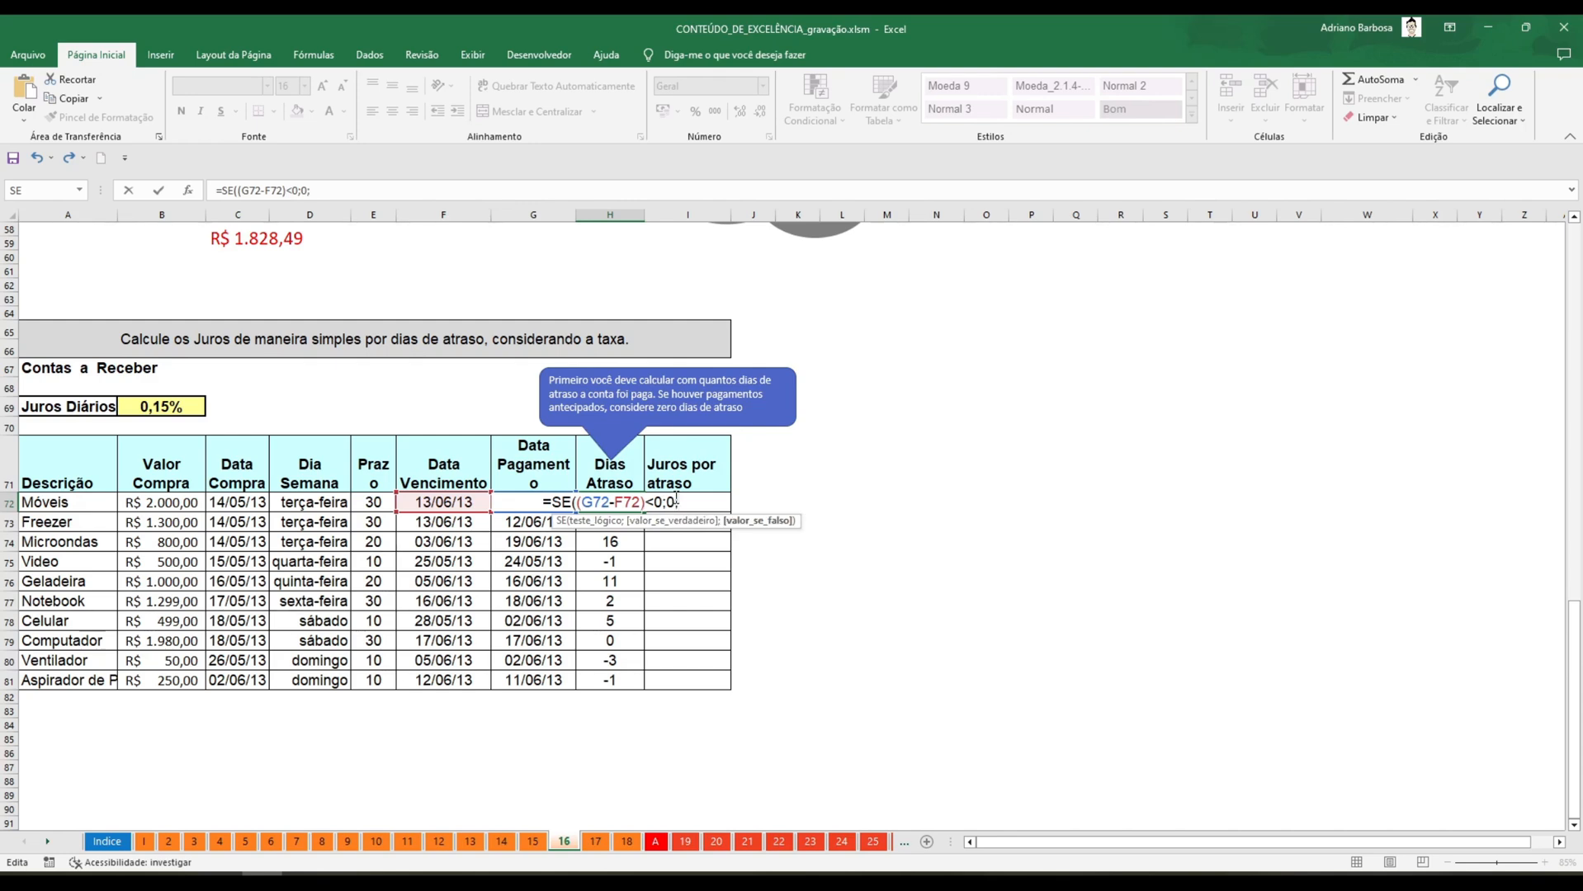
{"action": "type", "text": "G72-F72"}
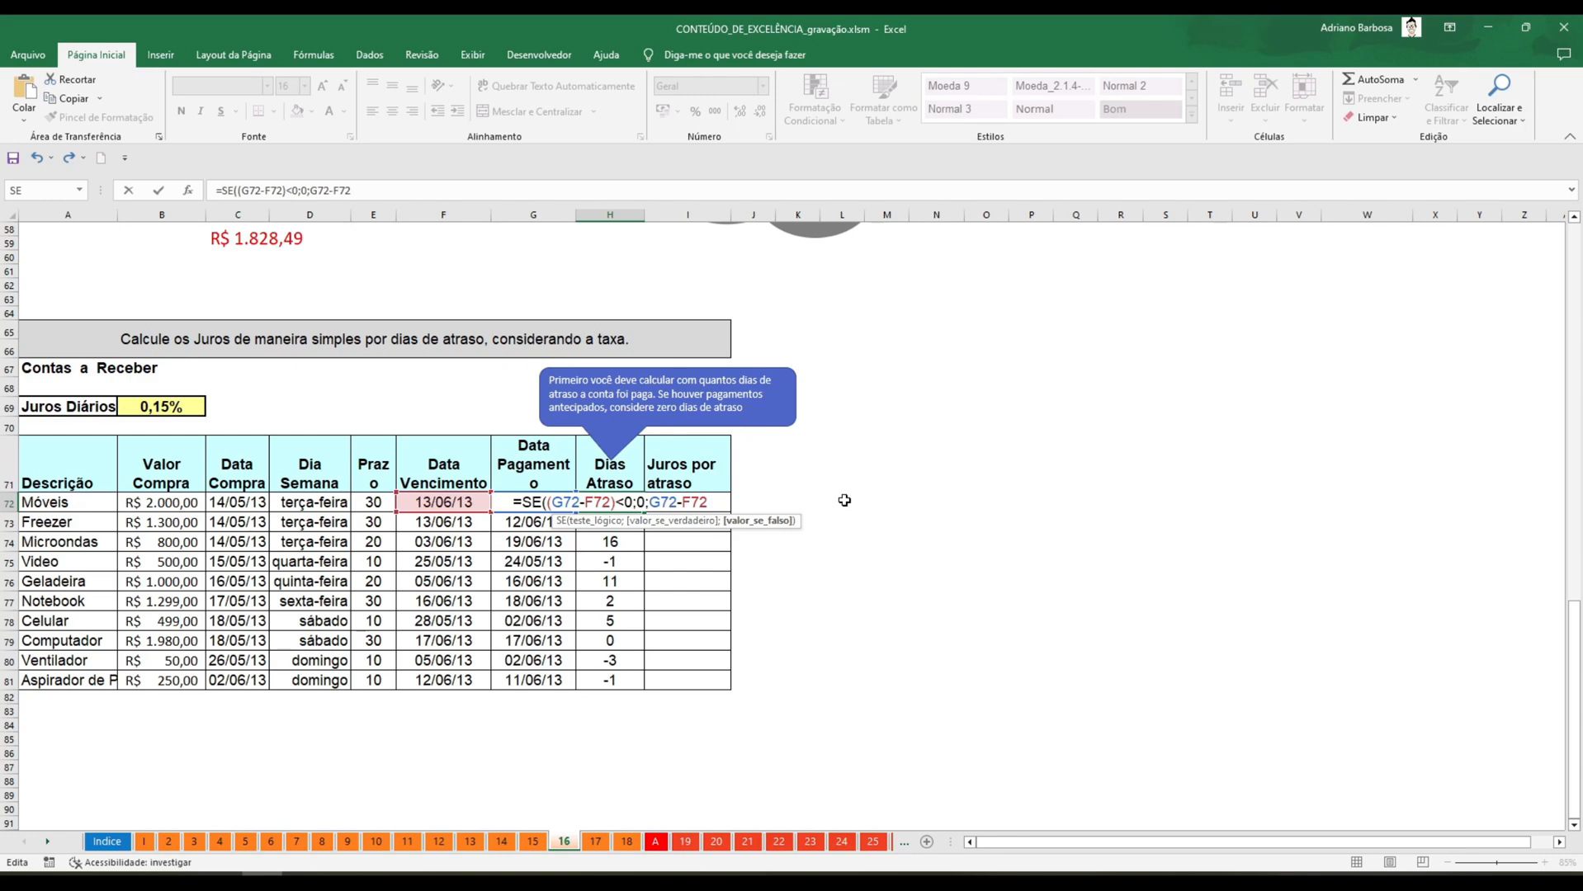
{"action": "type", "text": ")"}
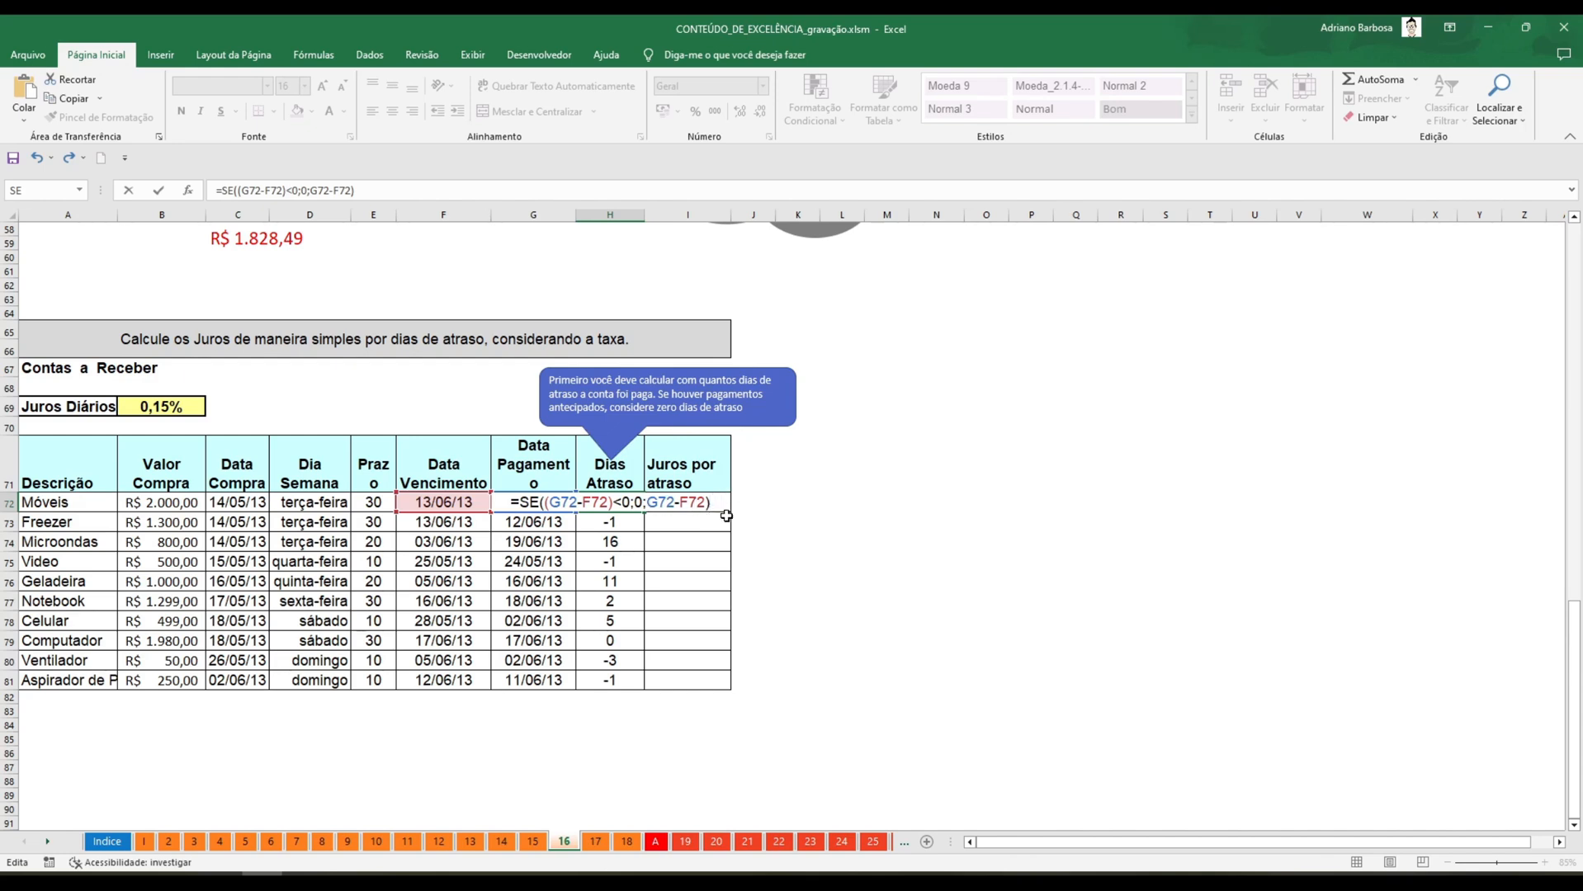
{"action": "key", "text": "Return"}
{"action": "key", "text": "Up"}
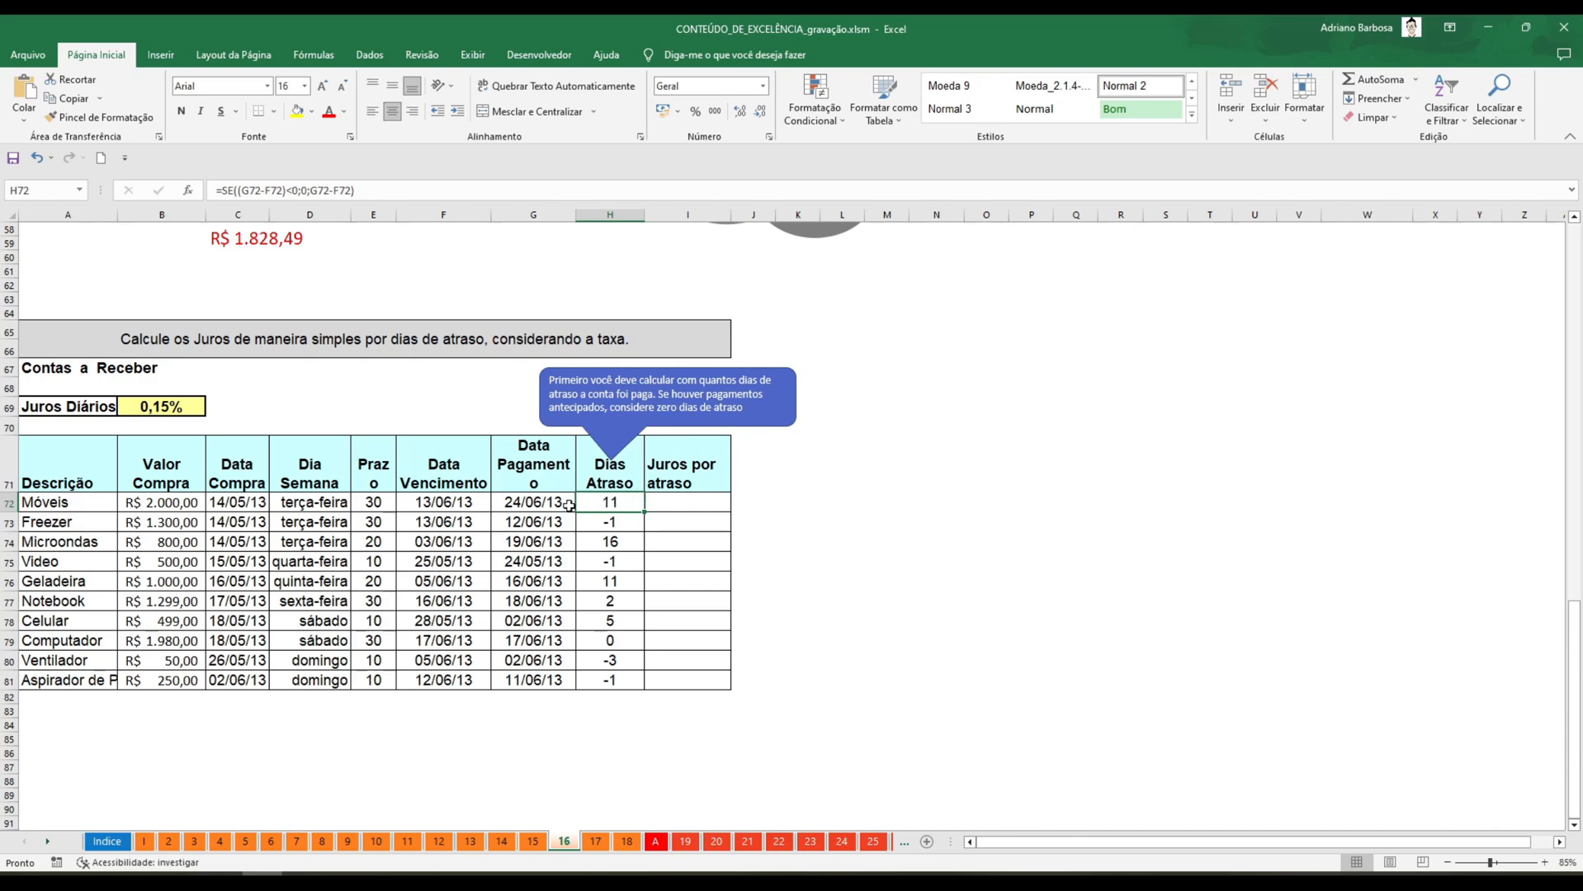
Fill the SE formula from H72 down the Dias Atraso column to H81.
{"action": "left_click", "coordinate": [7, 502]}
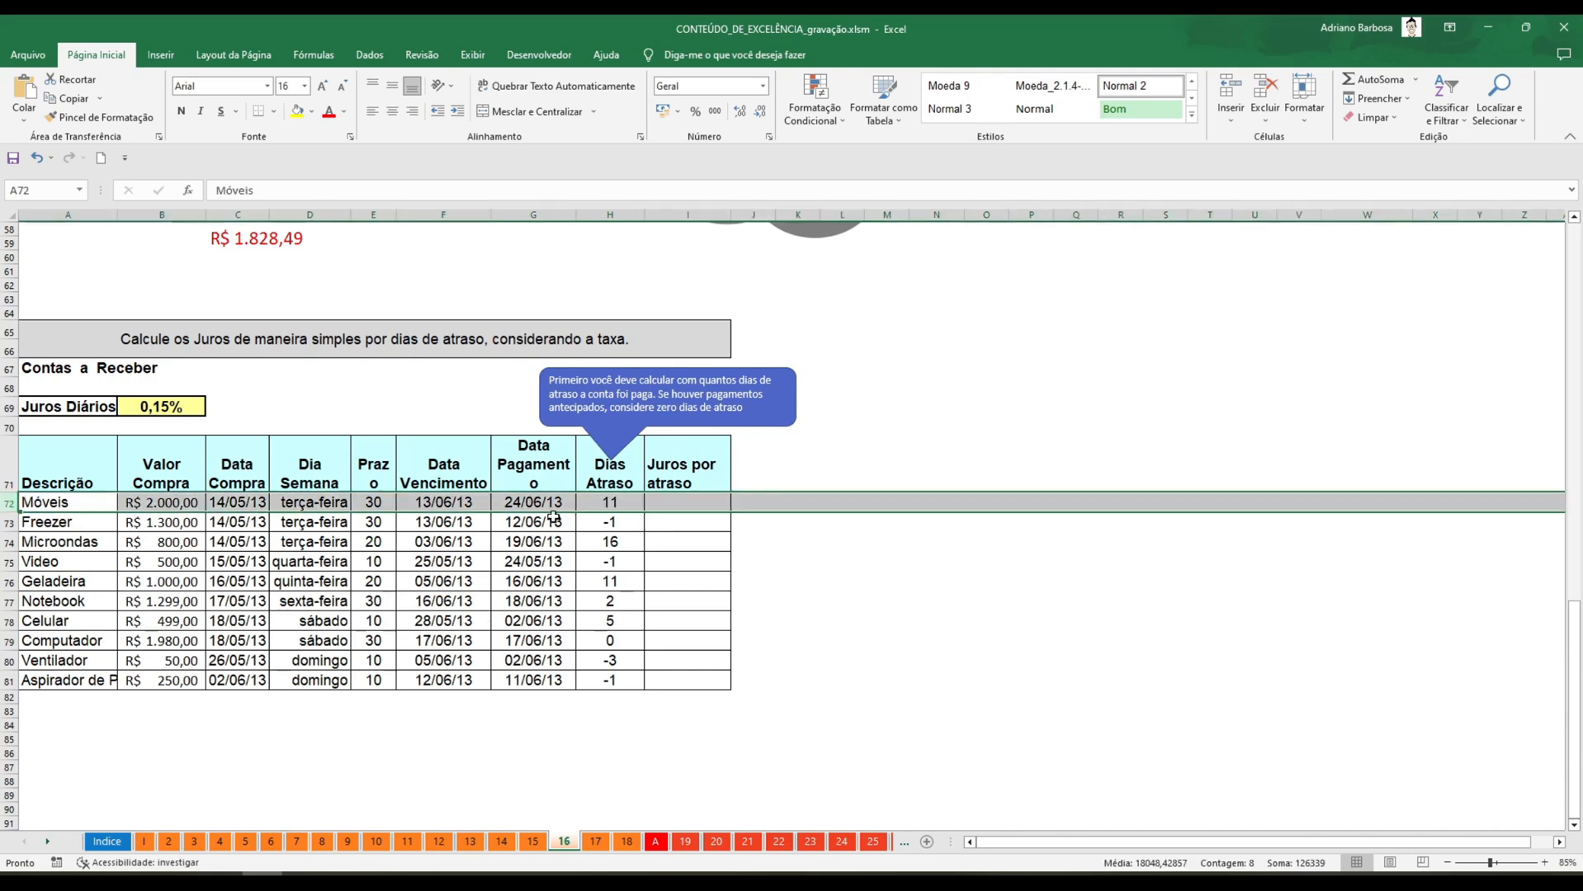
{"action": "left_click", "coordinate": [620, 500]}
{"action": "left_click_drag", "start_coordinate": [644, 512], "coordinate": [667, 685]}
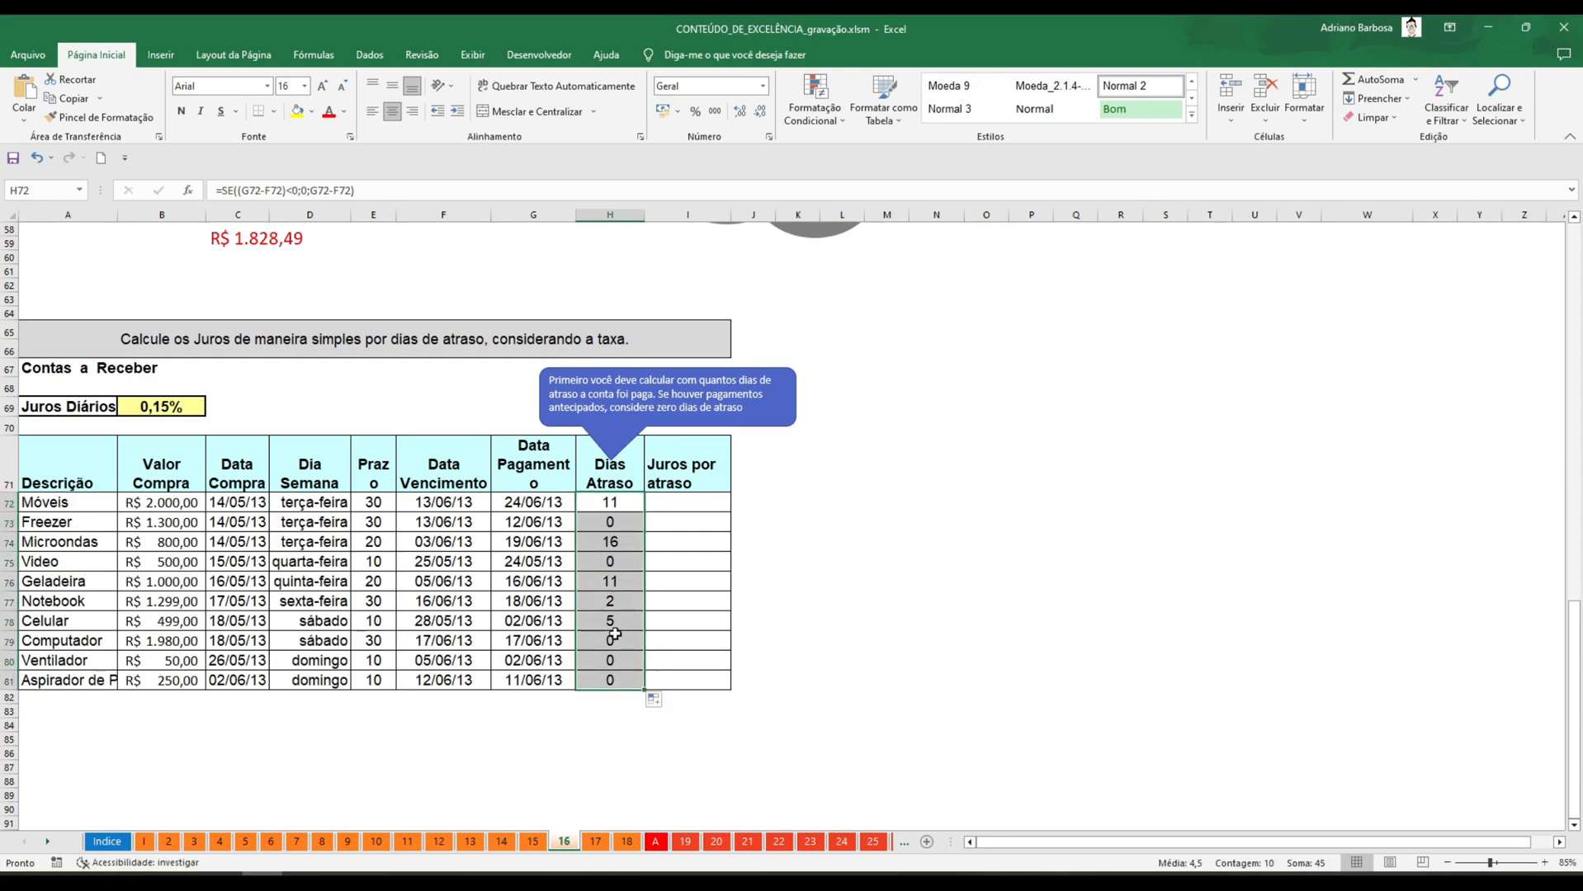
Enter the formula =B72*B69*H72 in I72 to calculate the late-payment interest for Móveis.
{"action": "left_click", "coordinate": [698, 504]}
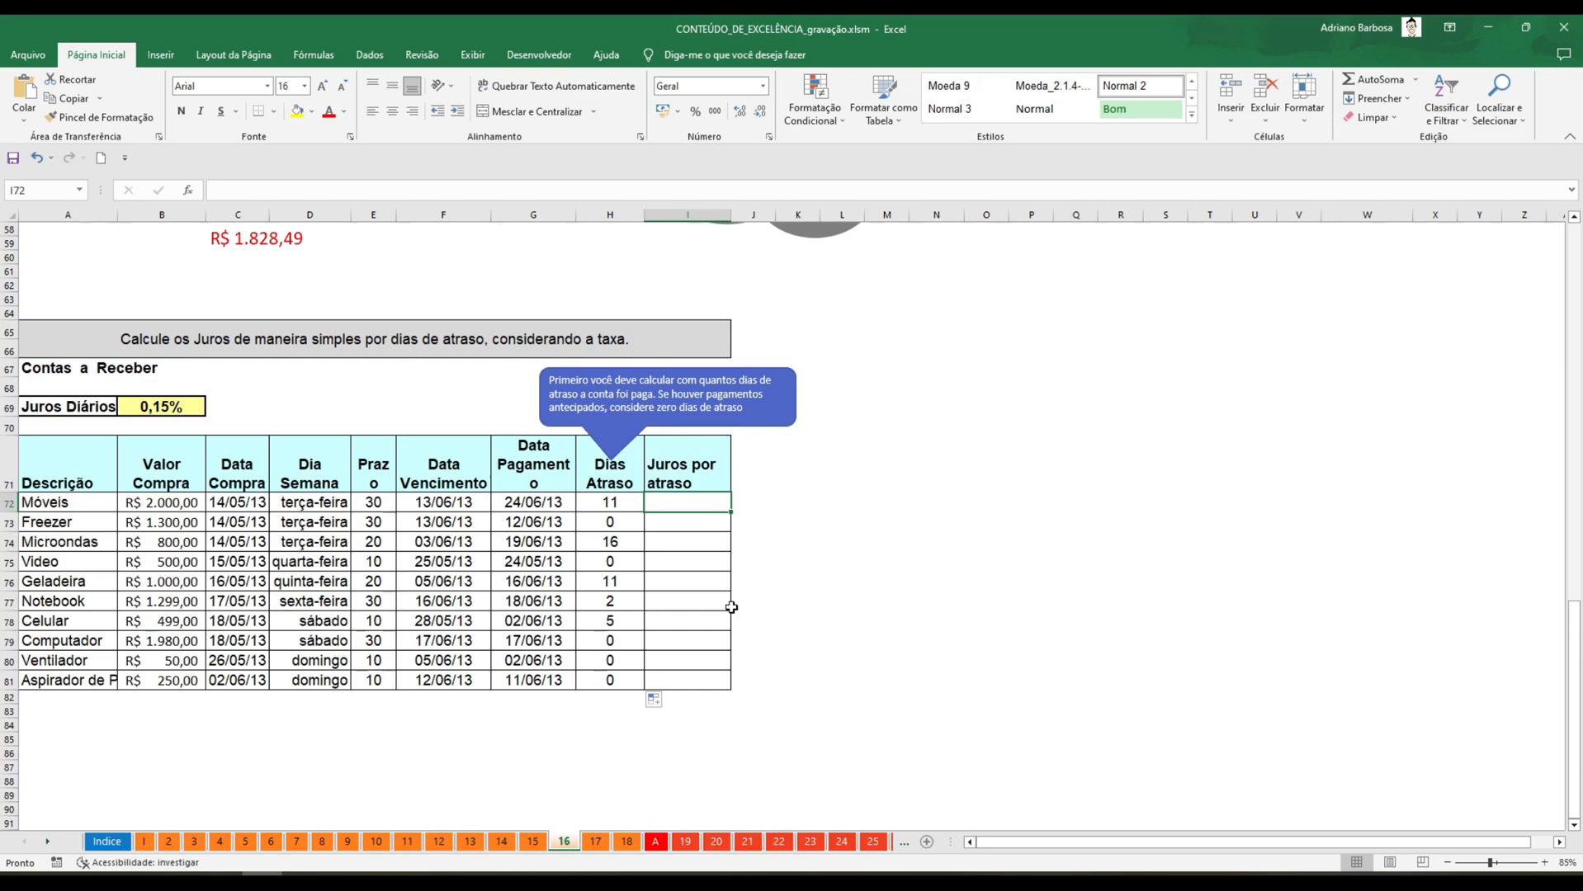
{"action": "type", "text": "="}
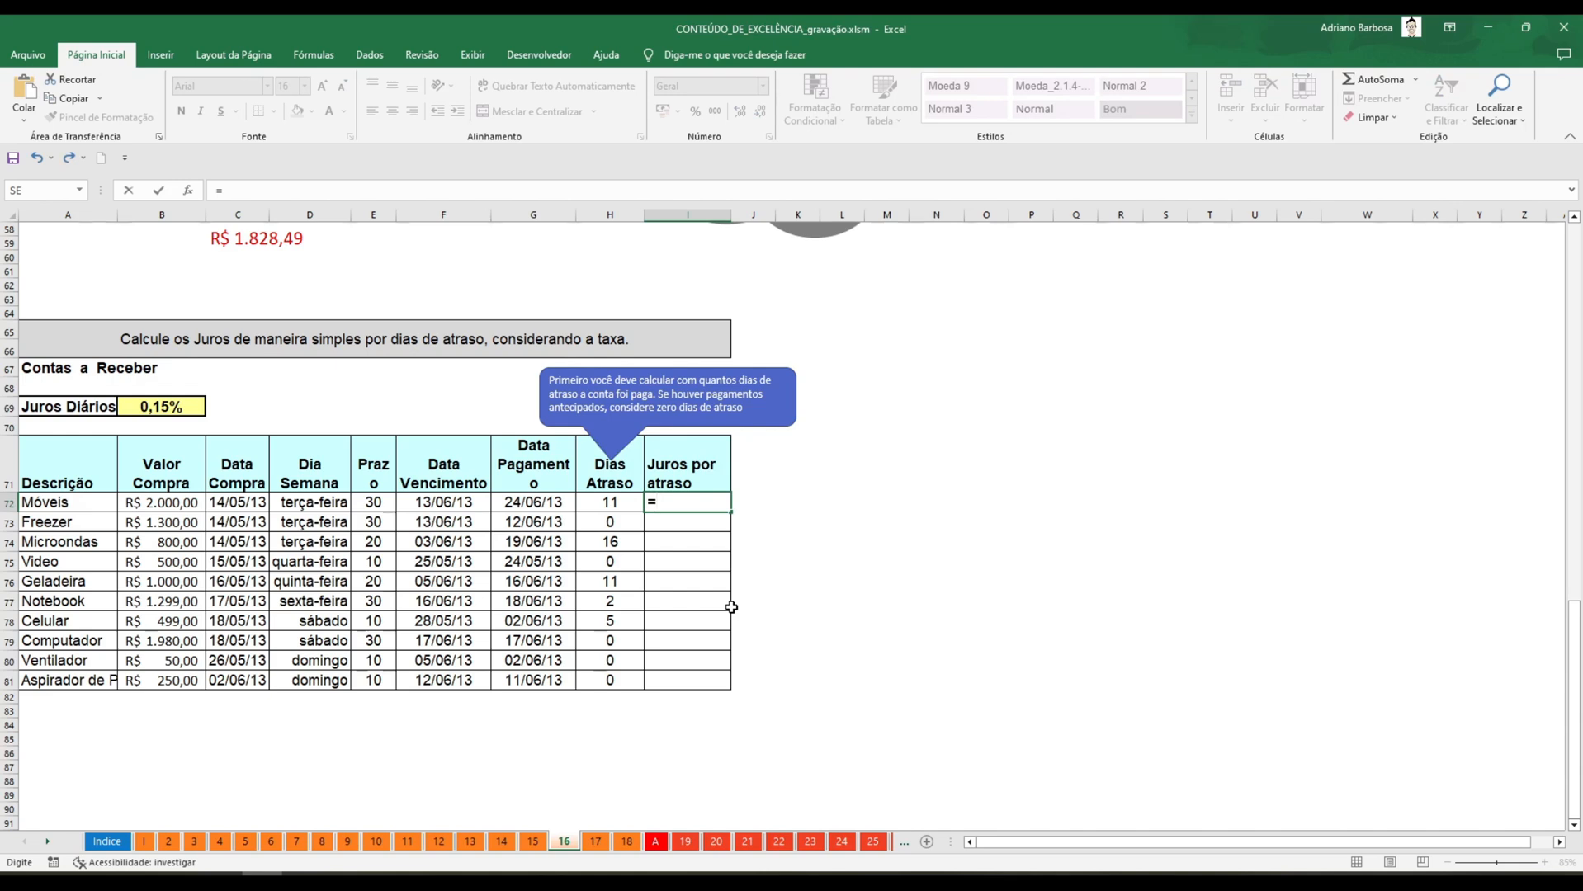
{"action": "key", "text": "Left"}
{"action": "key", "text": "Left"}
{"action": "key", "text": "Left"}
{"action": "key", "text": "Left"}
{"action": "key", "text": "Left"}
{"action": "key", "text": "Left"}
{"action": "key", "text": "Left"}
{"action": "key", "text": "Left"}
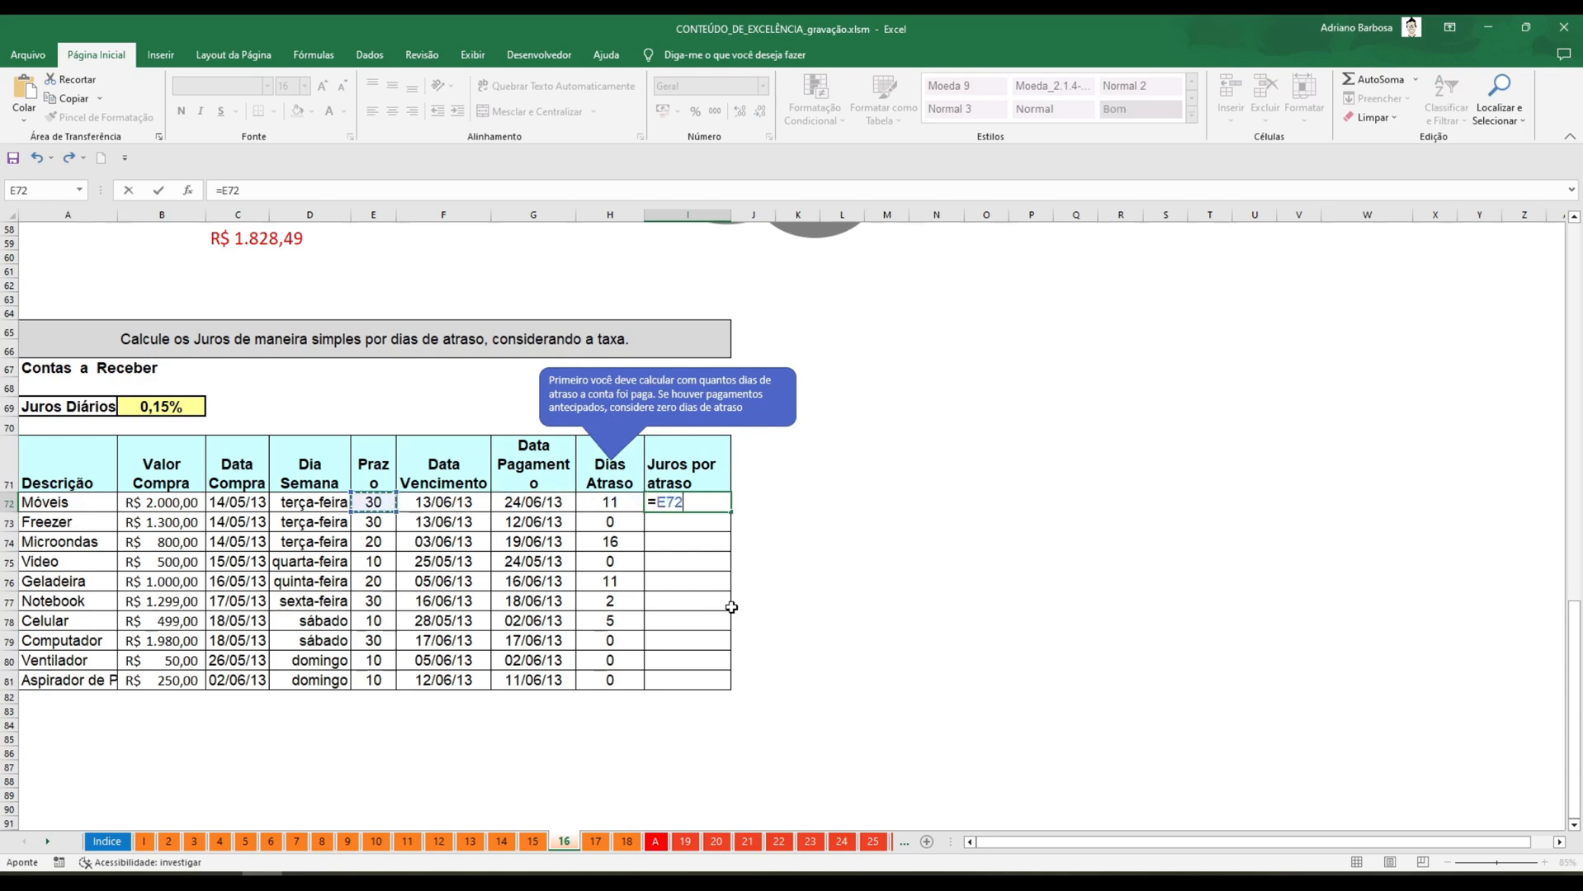
{"action": "key", "text": "Right"}
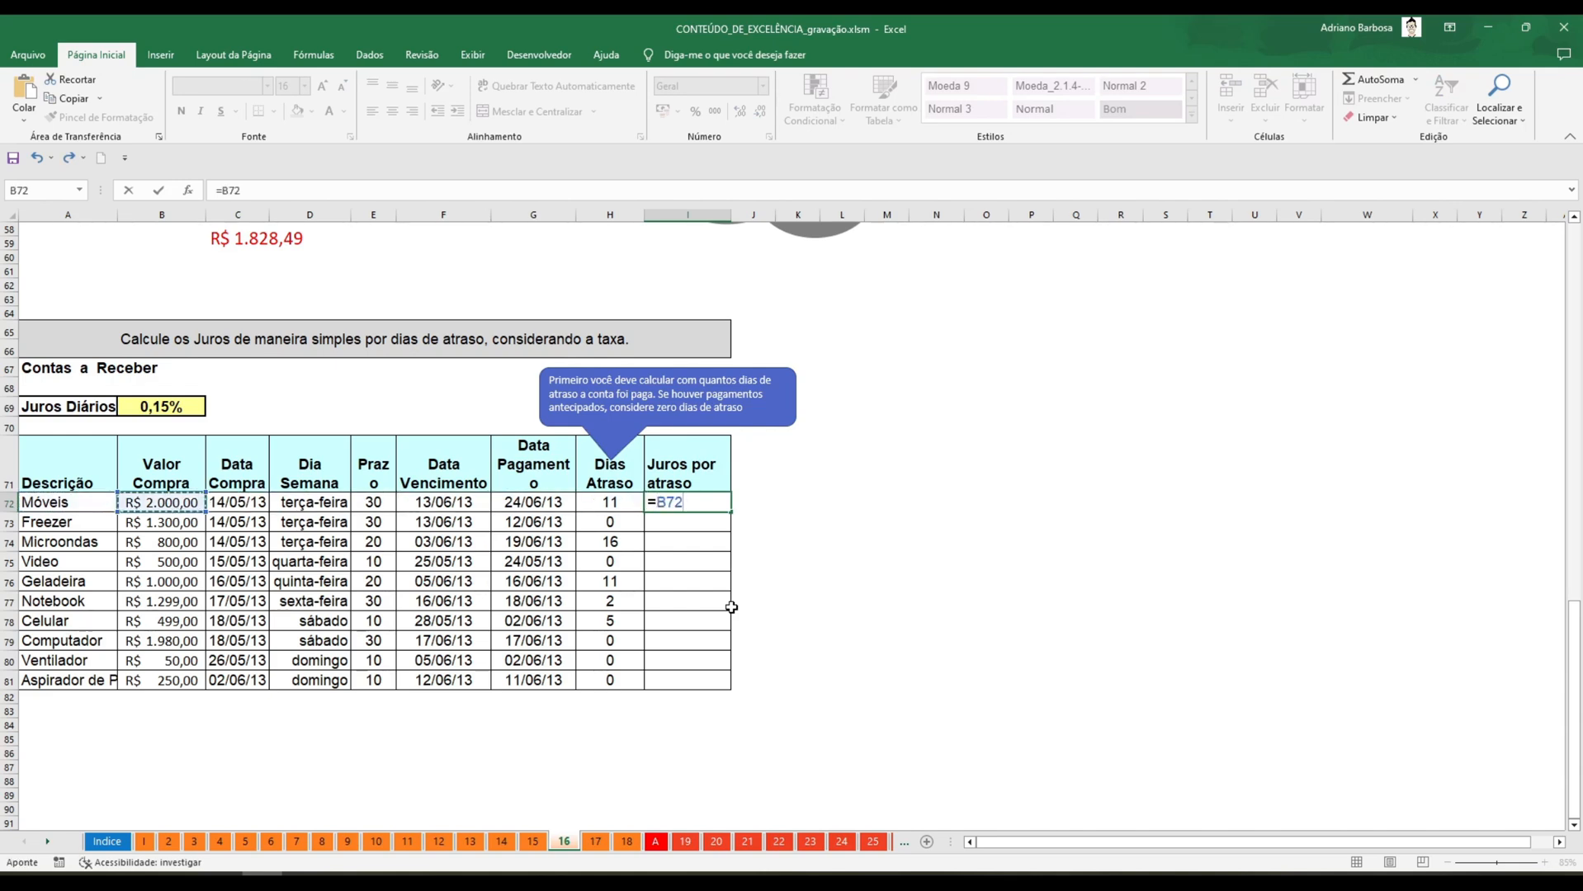
{"action": "type", "text": "*"}
{"action": "key", "text": "Up"}
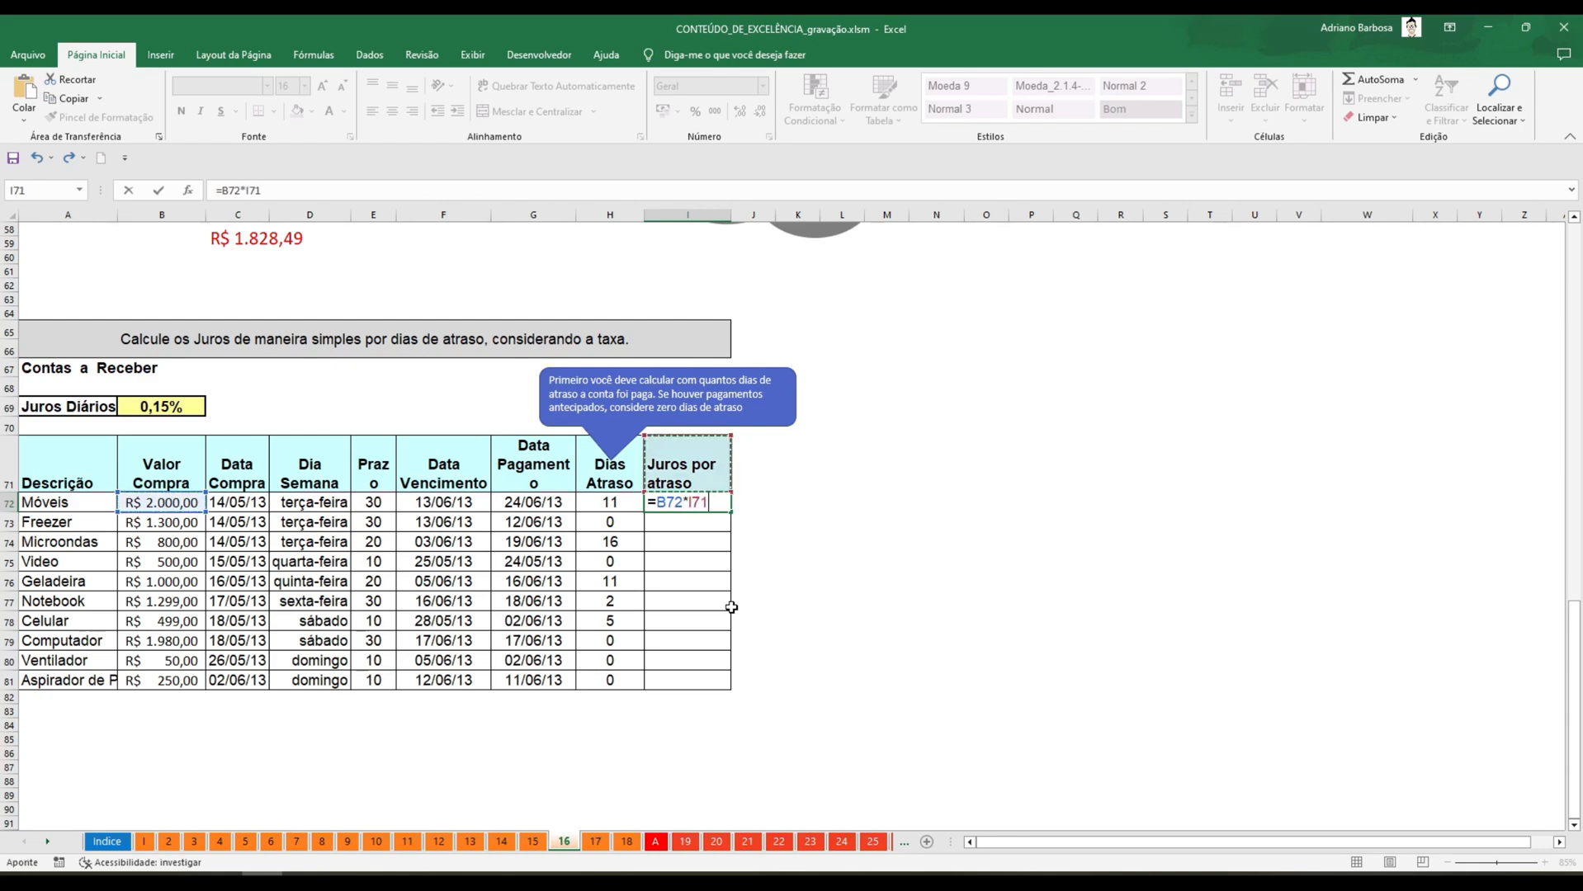
{"action": "key", "text": "Left"}
{"action": "key", "text": "Left"}
{"action": "key", "text": "Up"}
{"action": "key", "text": "Up"}
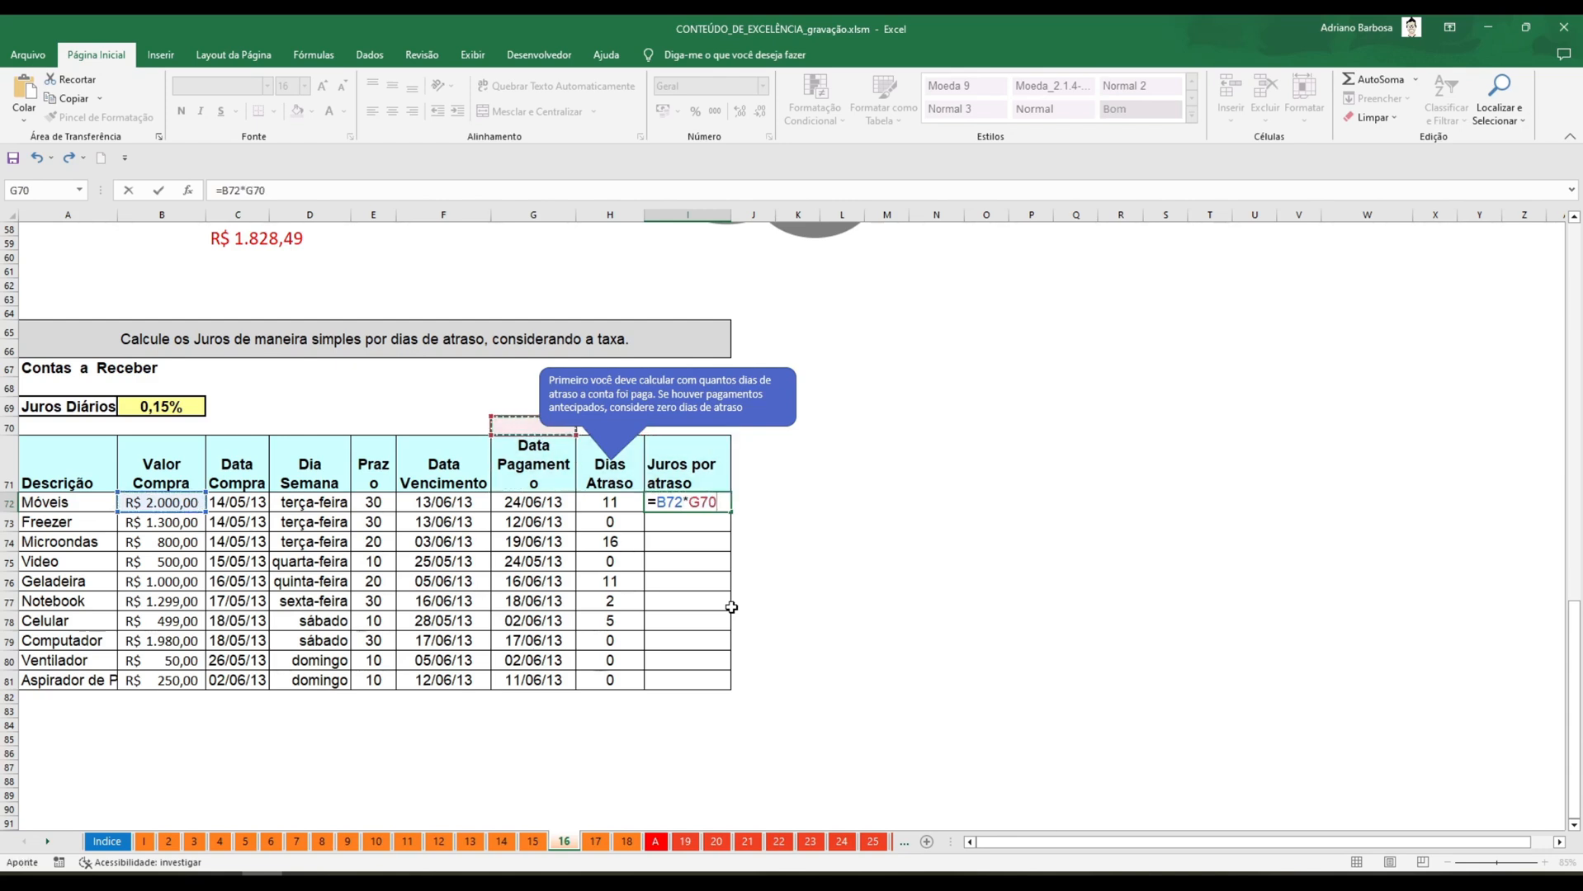
{"action": "key", "text": "Left"}
{"action": "key", "text": "Left"}
{"action": "key", "text": "Left"}
{"action": "key", "text": "Left"}
{"action": "key", "text": "Left"}
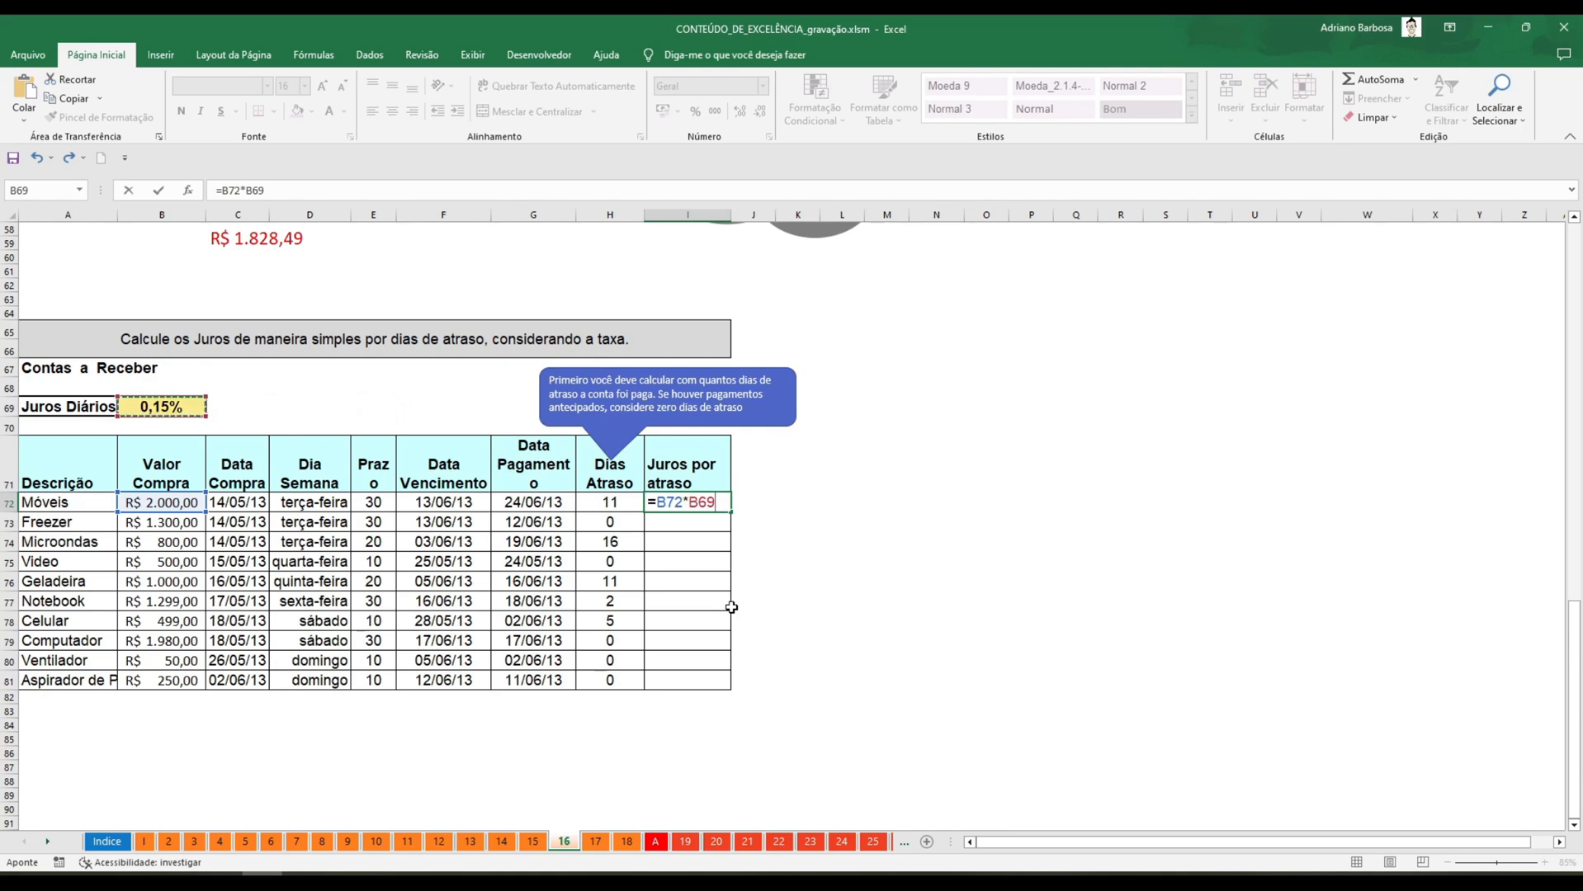
{"action": "type", "text": "*"}
{"action": "key", "text": "Left"}
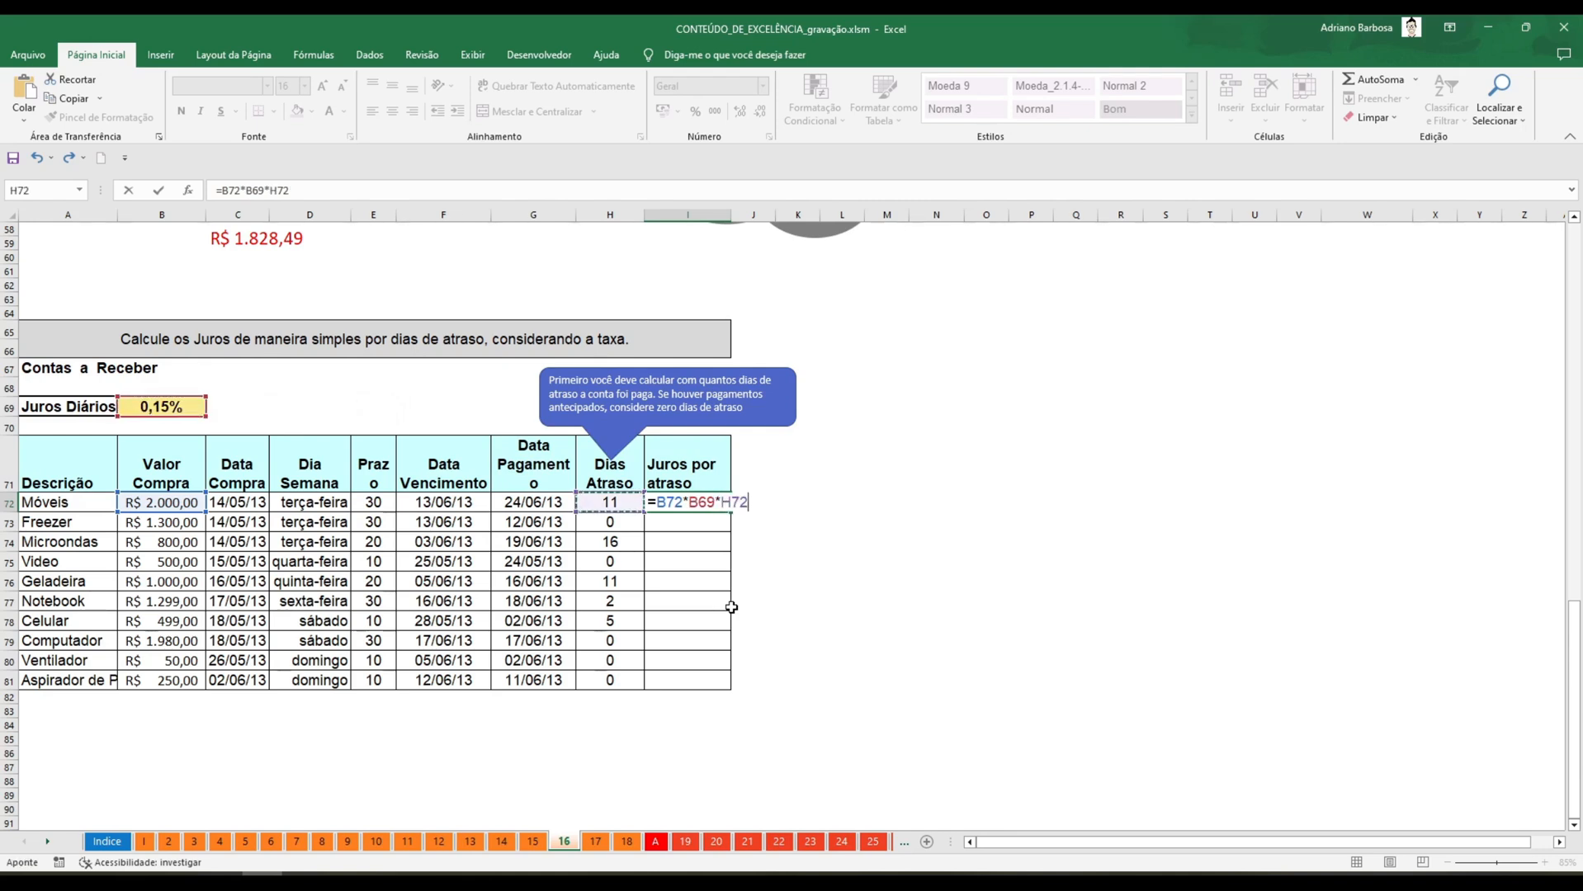
{"action": "key", "text": "ctrl+Return"}
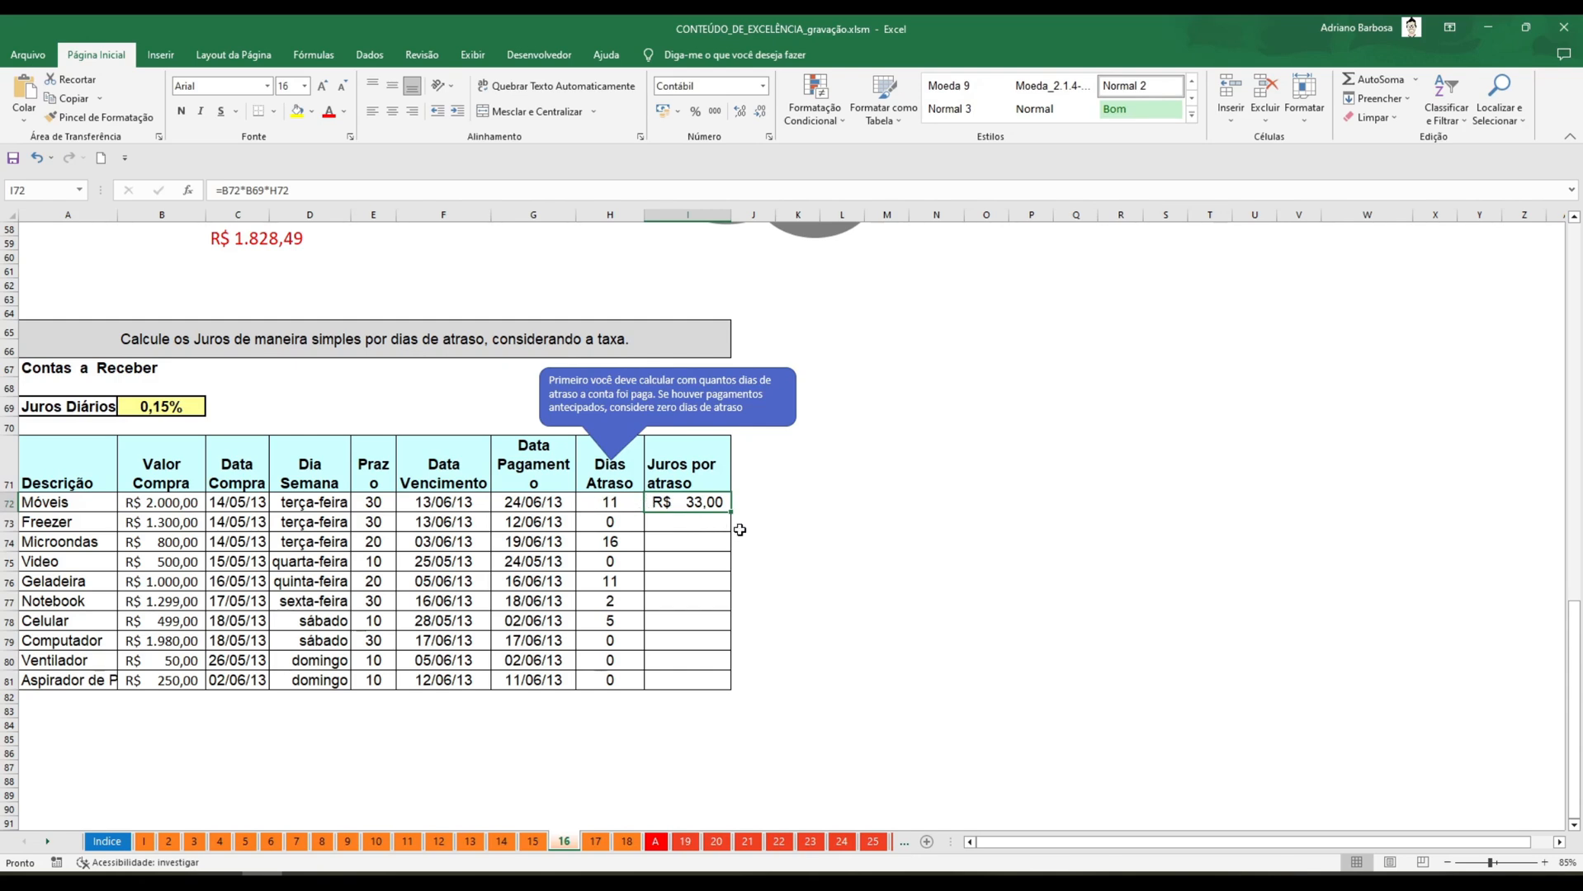
Fill the interest formula from I72 down to I81 and auto-fit the width of column I.
{"action": "left_click_drag", "start_coordinate": [731, 513], "coordinate": [759, 692]}
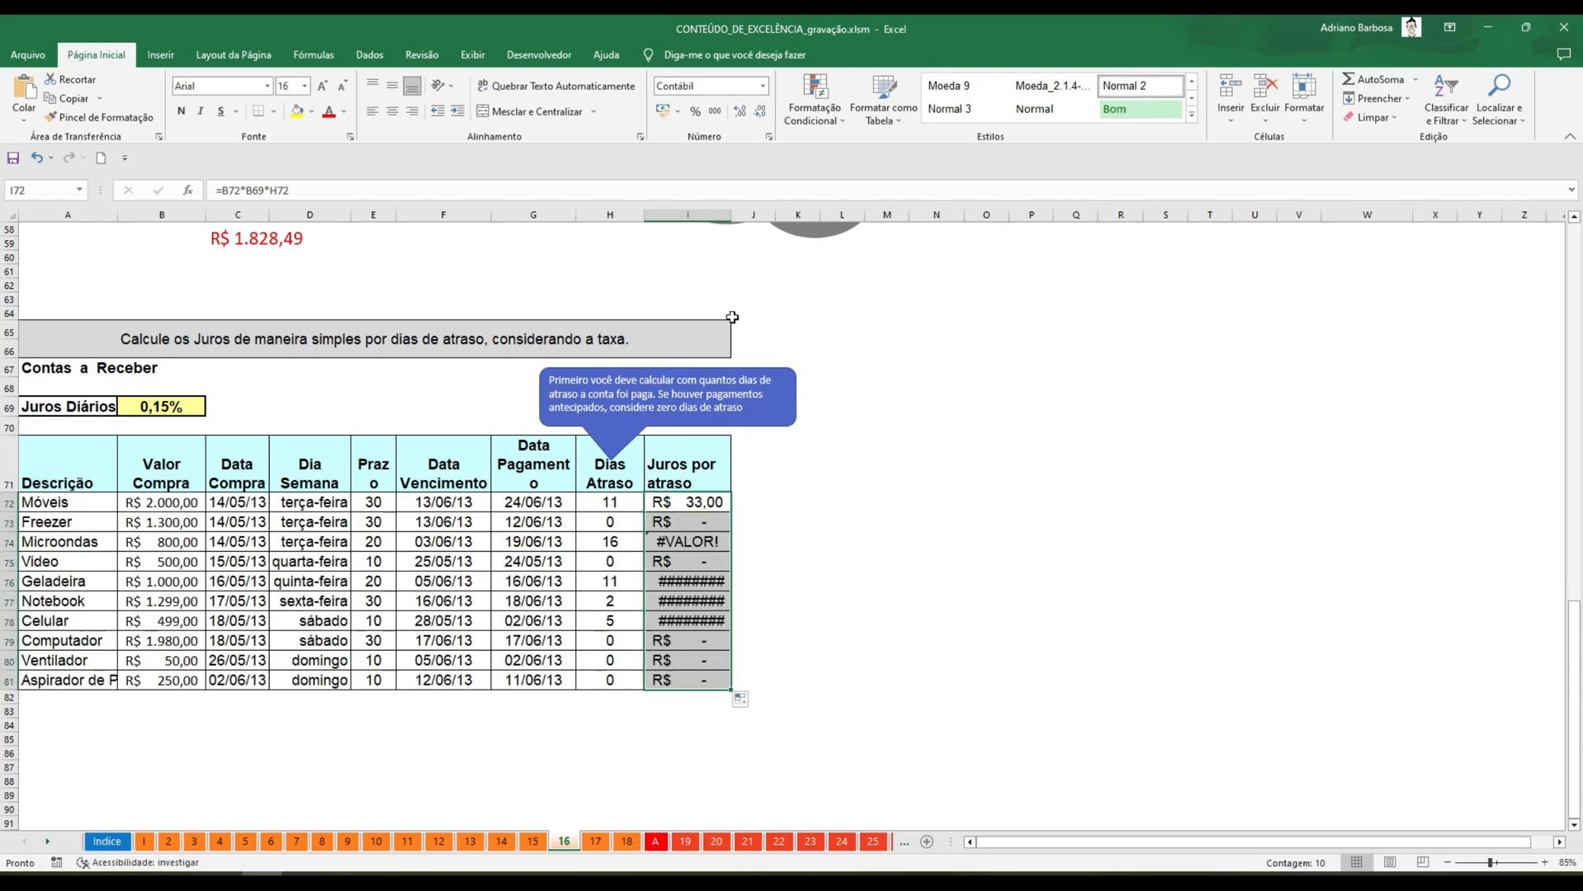
{"action": "double_click", "coordinate": [731, 215]}
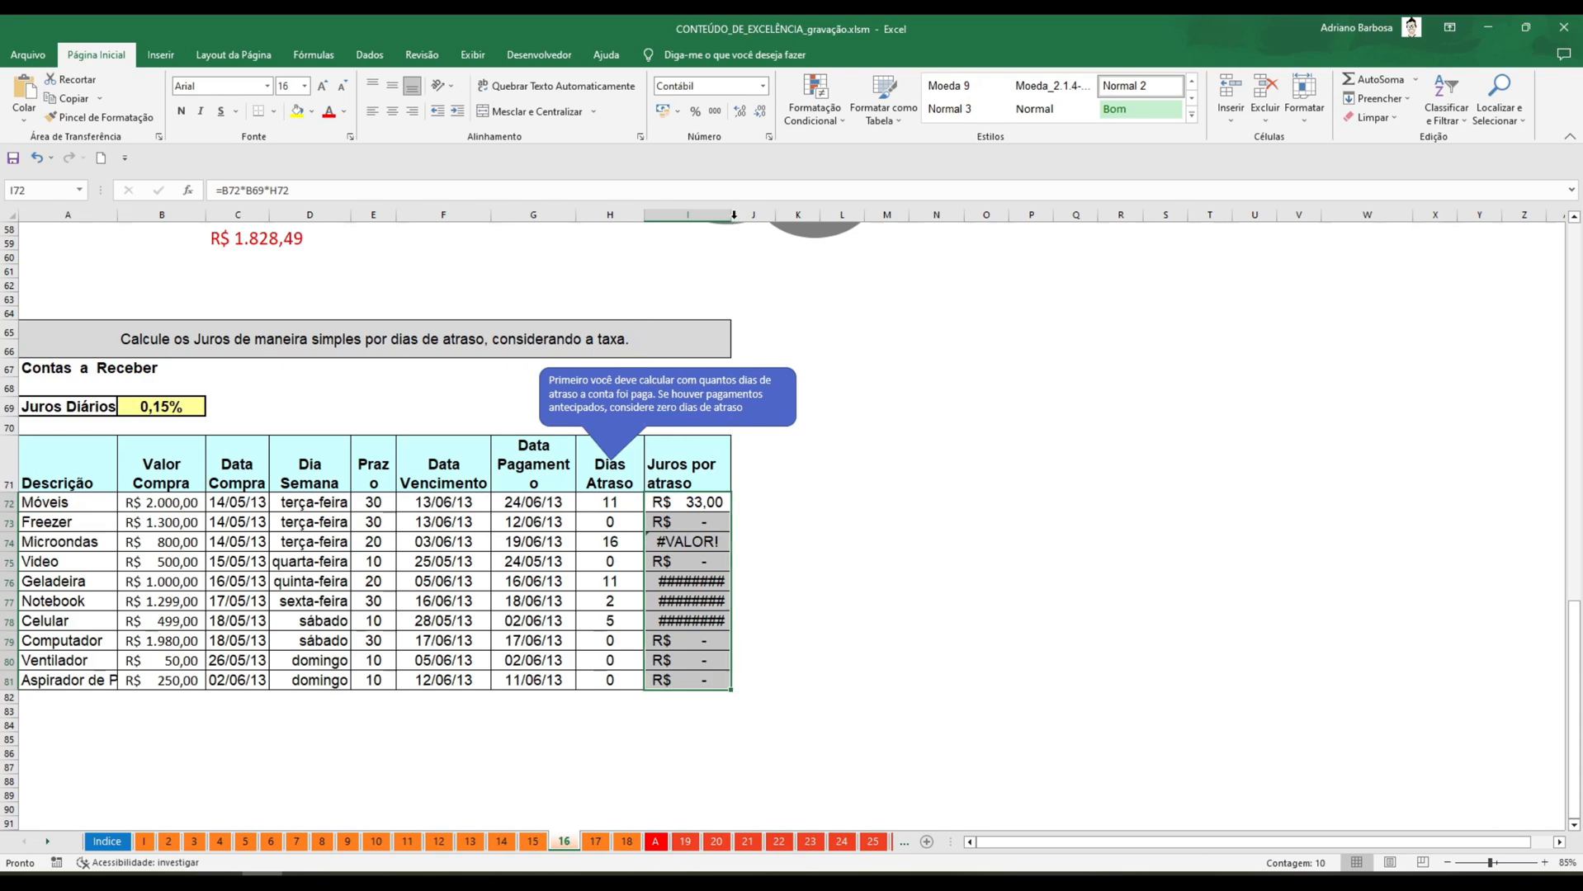
Examine which cells the Juros por atraso formulas in I72, I73 and I74 refer to.
{"action": "left_click", "coordinate": [720, 510]}
{"action": "left_click", "coordinate": [731, 523]}
{"action": "left_click", "coordinate": [729, 545]}
{"action": "key", "text": "F2"}
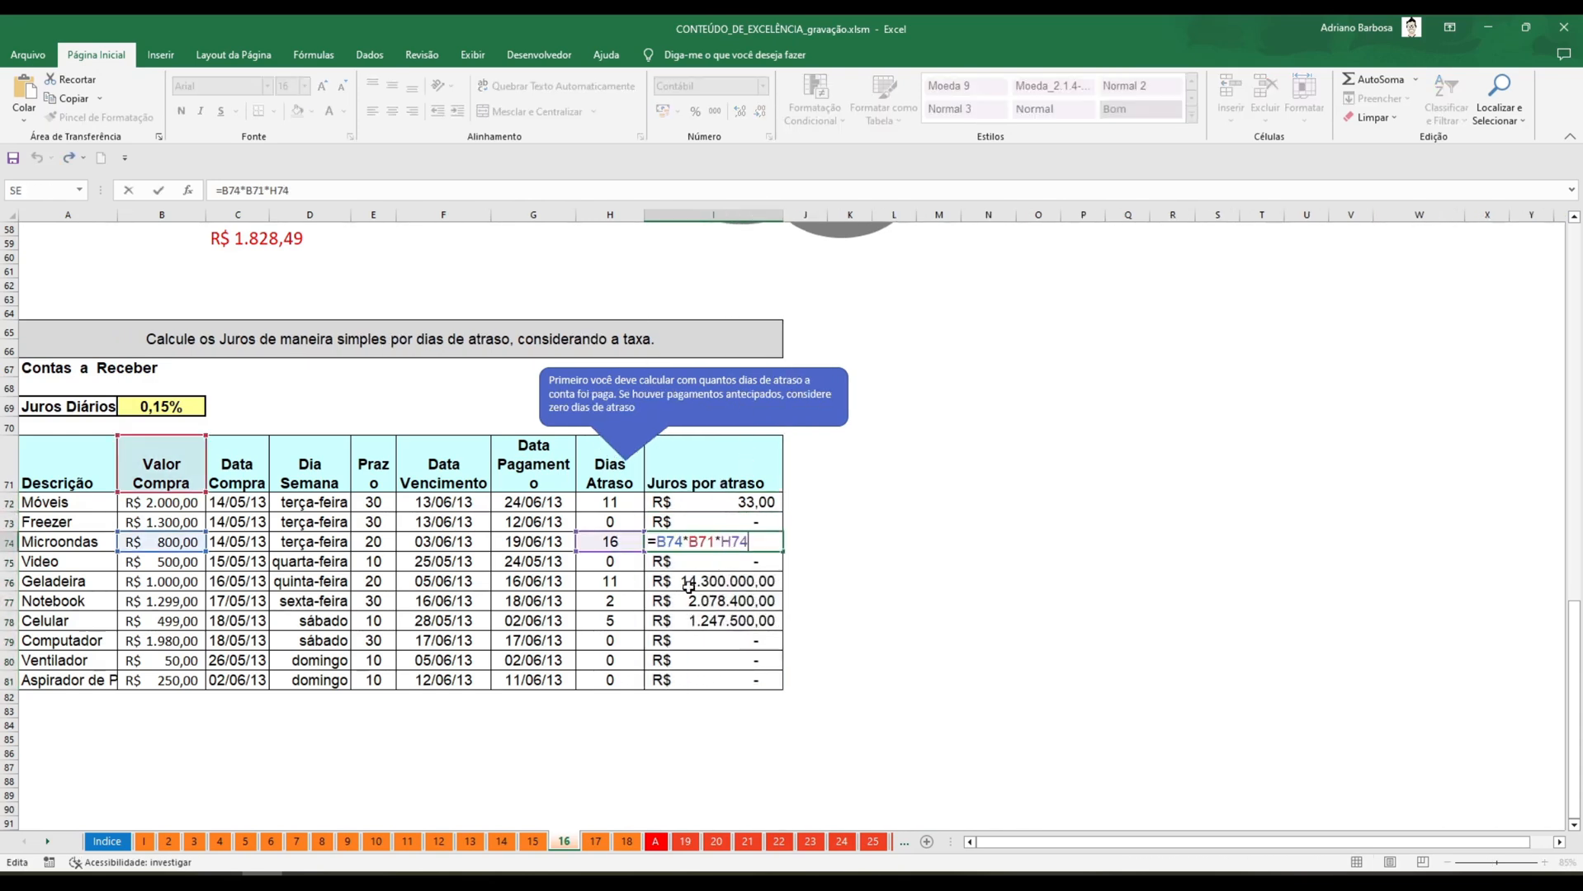
{"action": "key", "text": "Escape"}
{"action": "left_click", "coordinate": [727, 506]}
{"action": "key", "text": "F2"}
{"action": "key", "text": "Return"}
{"action": "left_click", "coordinate": [727, 522]}
{"action": "key", "text": "F2"}
{"action": "key", "text": "Return"}
{"action": "key", "text": "F2"}
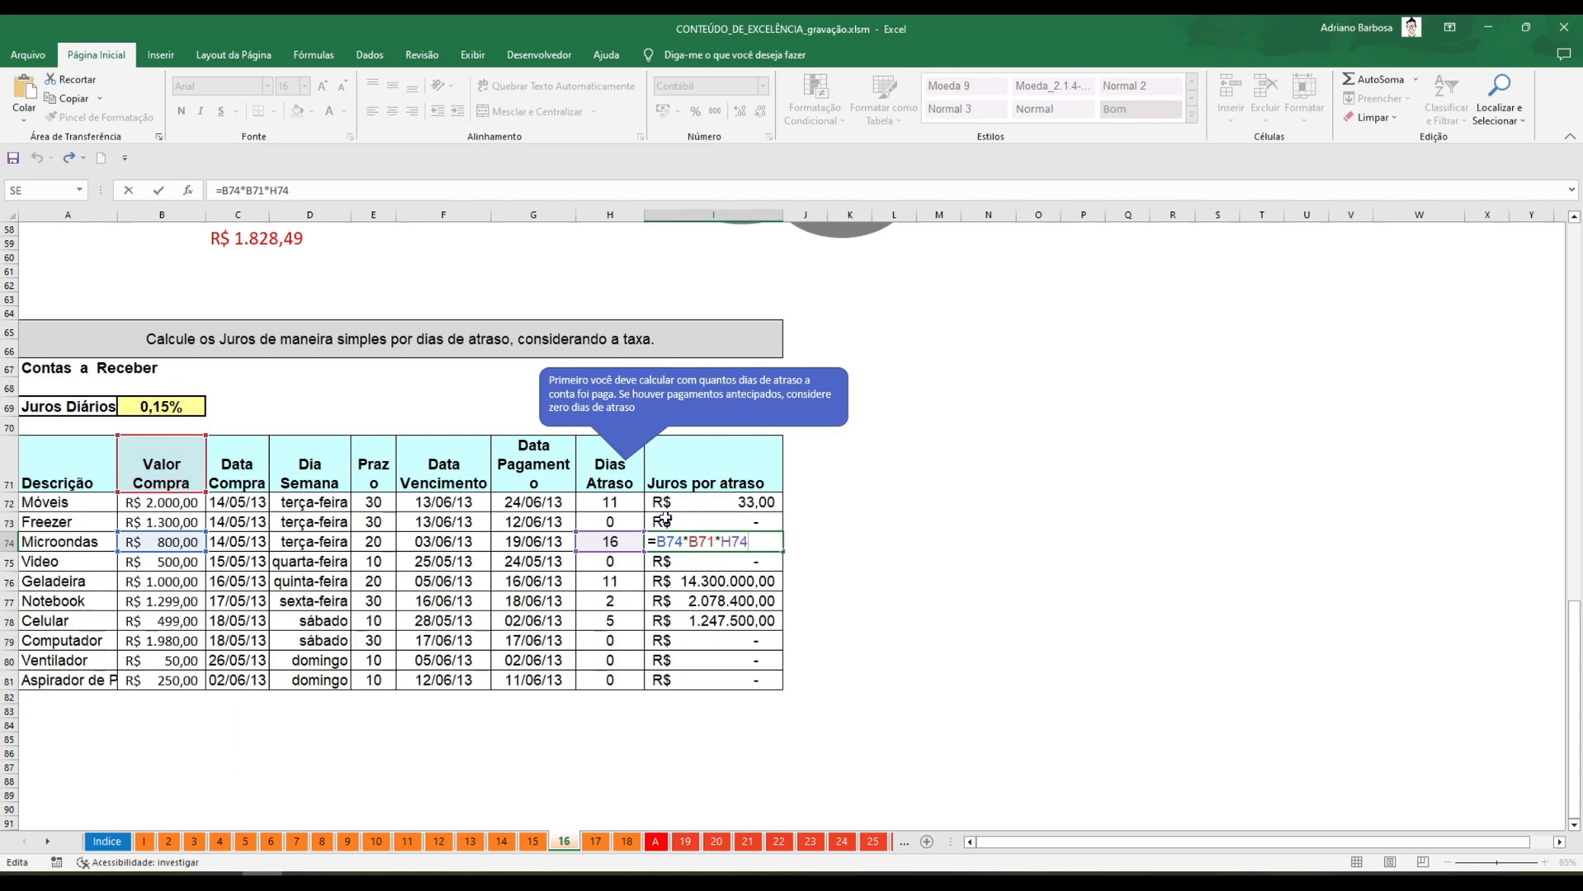
{"action": "key", "text": "ctrl+Return"}
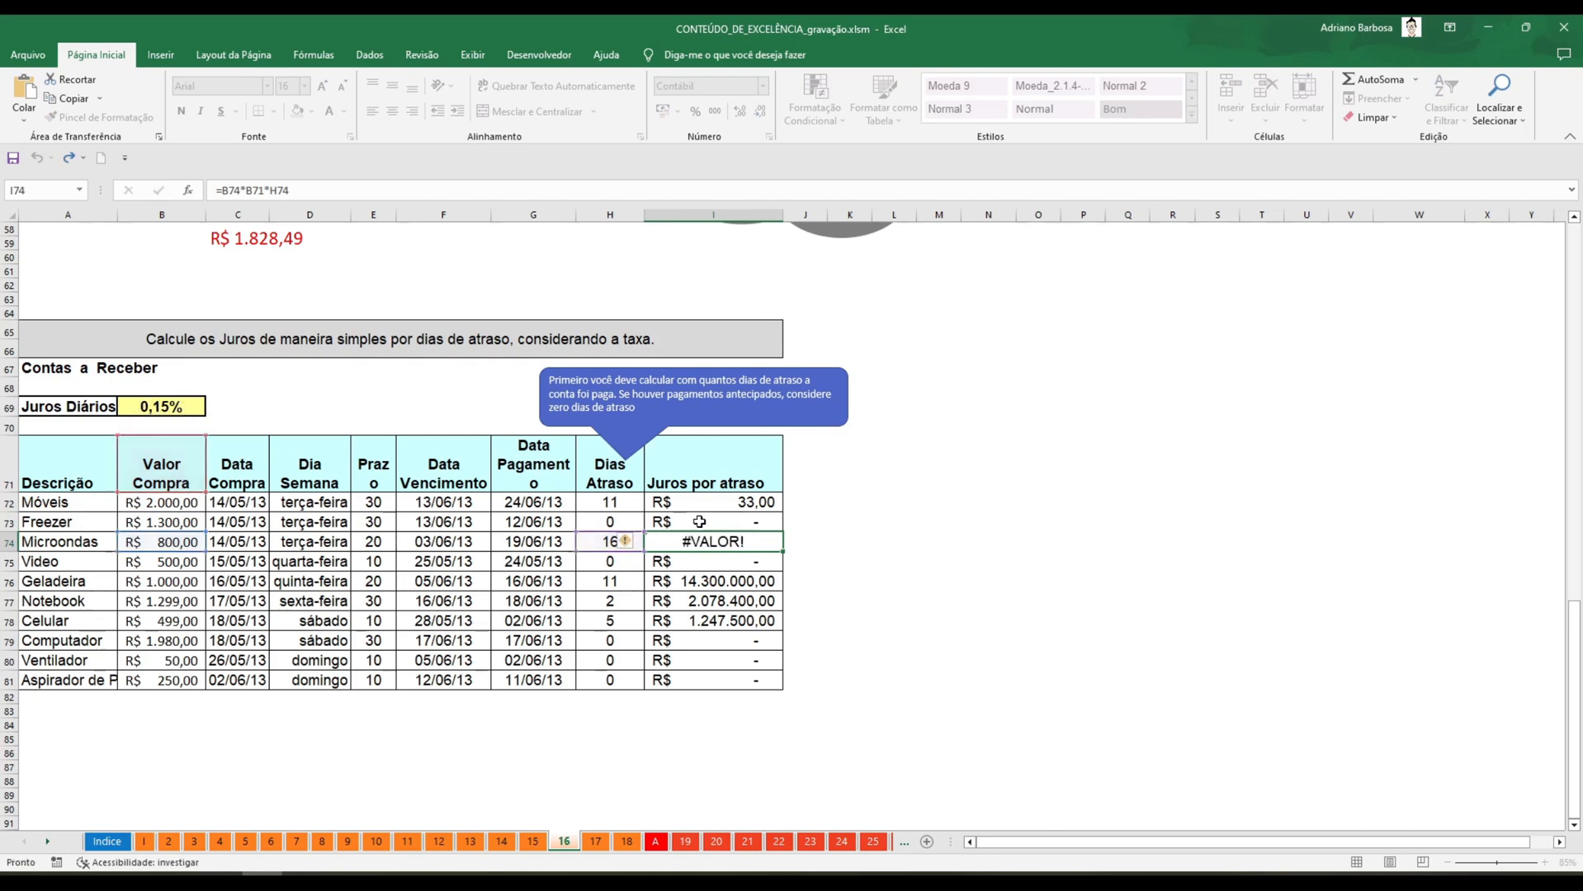
Make the daily rate reference absolute in I72, as =B72*$B$69*H72, and refill the formula down to I81.
{"action": "left_click", "coordinate": [722, 503]}
{"action": "double_click", "coordinate": [721, 503]}
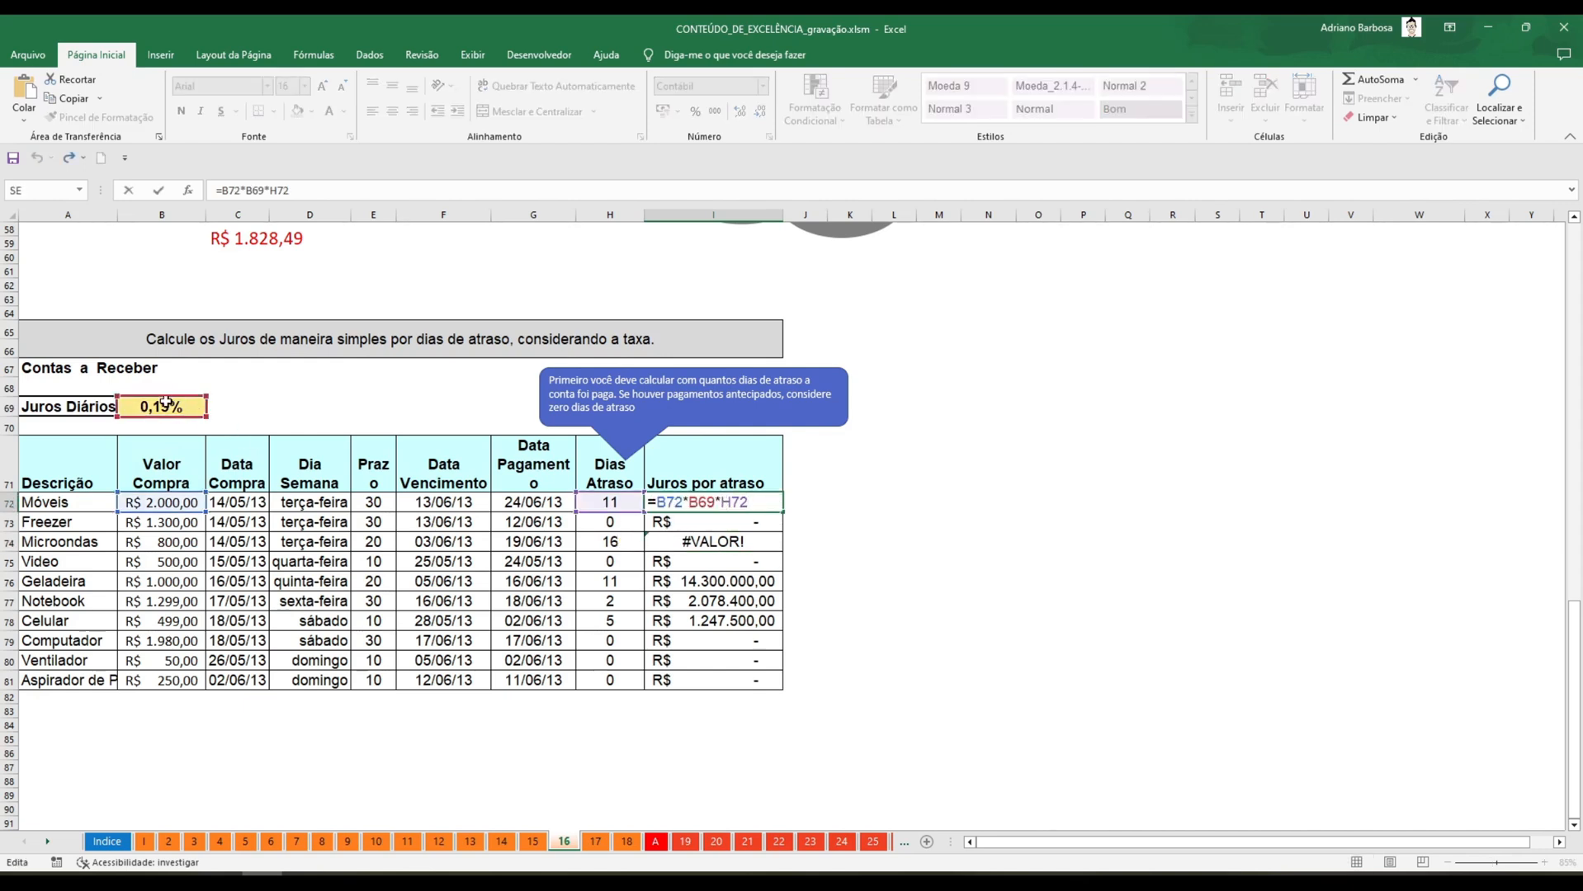
{"action": "left_click", "coordinate": [709, 502]}
{"action": "key", "text": "F4"}
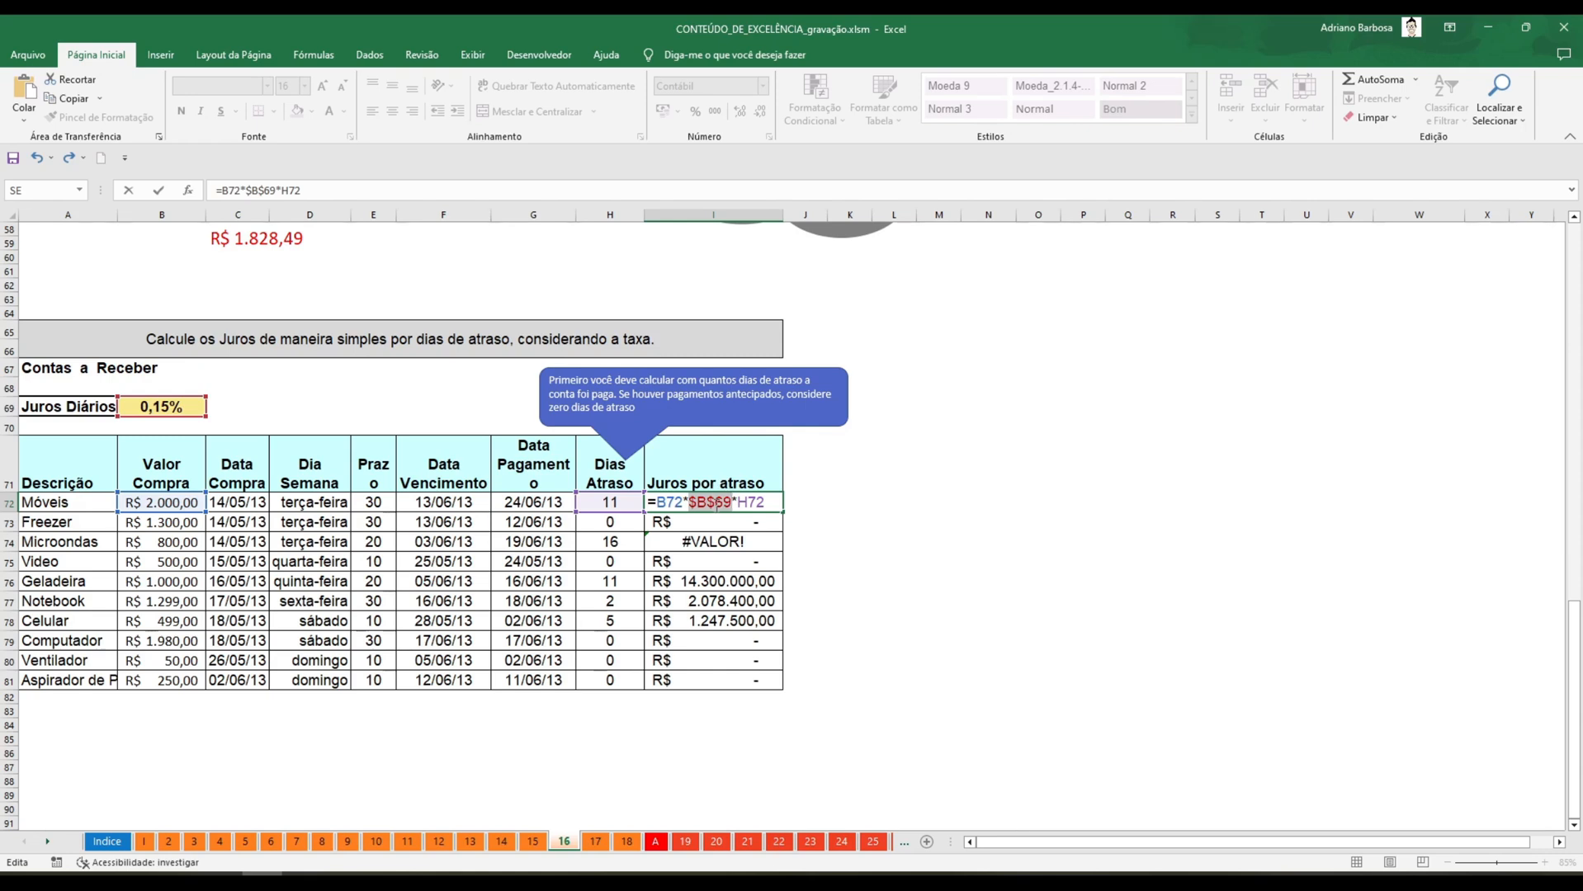
{"action": "key", "text": "ctrl+Return"}
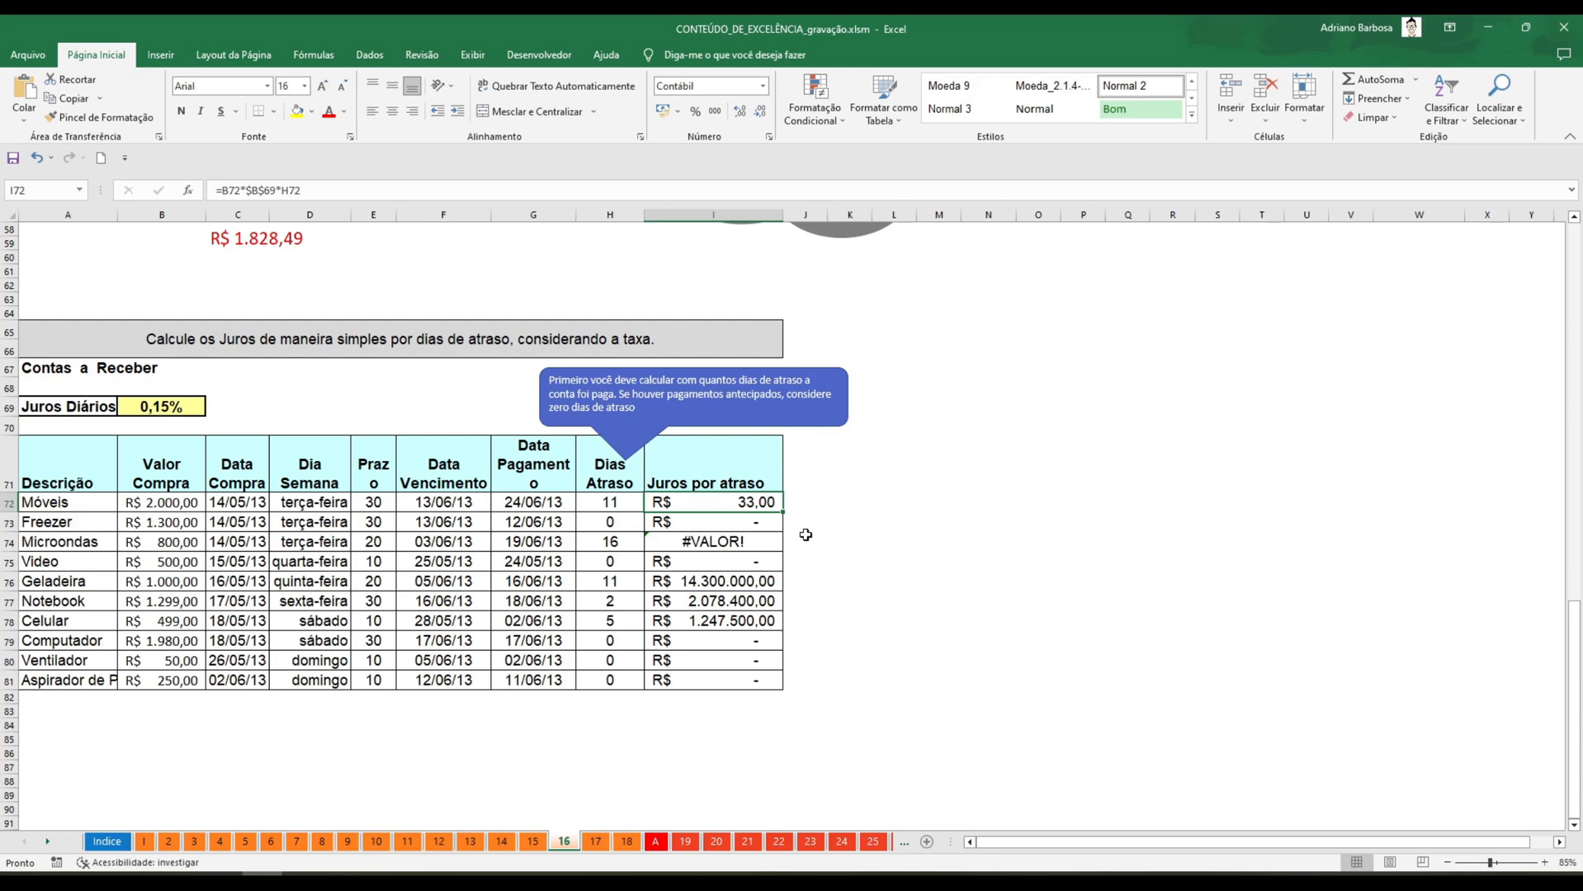
{"action": "double_click", "coordinate": [784, 515]}
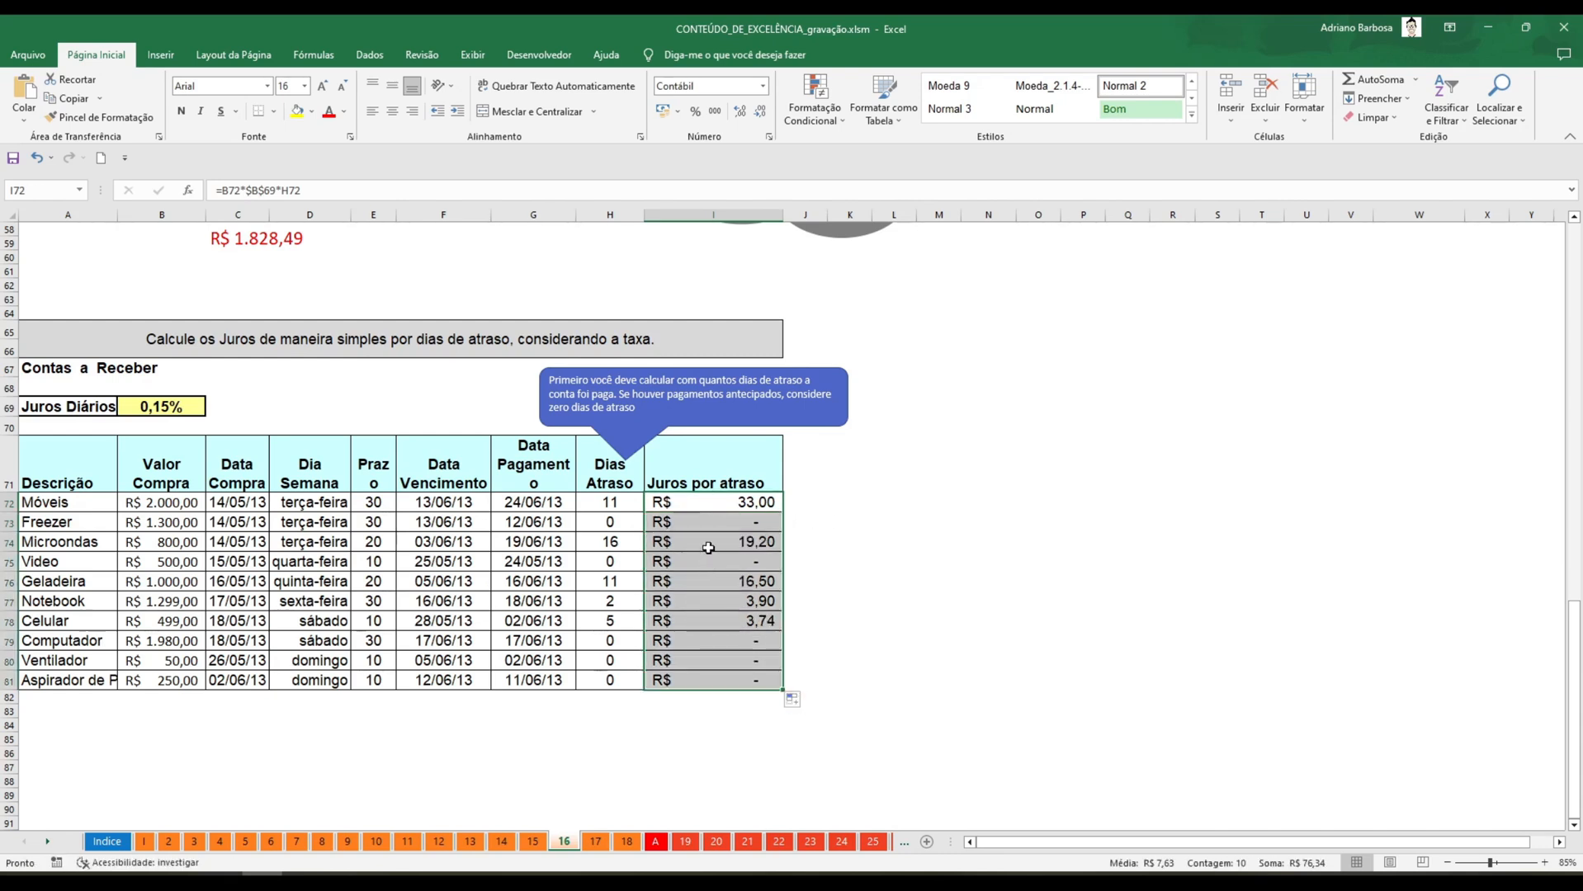
Check the cell references of the corrected interest formulas in I72 and I73.
{"action": "left_click", "coordinate": [705, 500]}
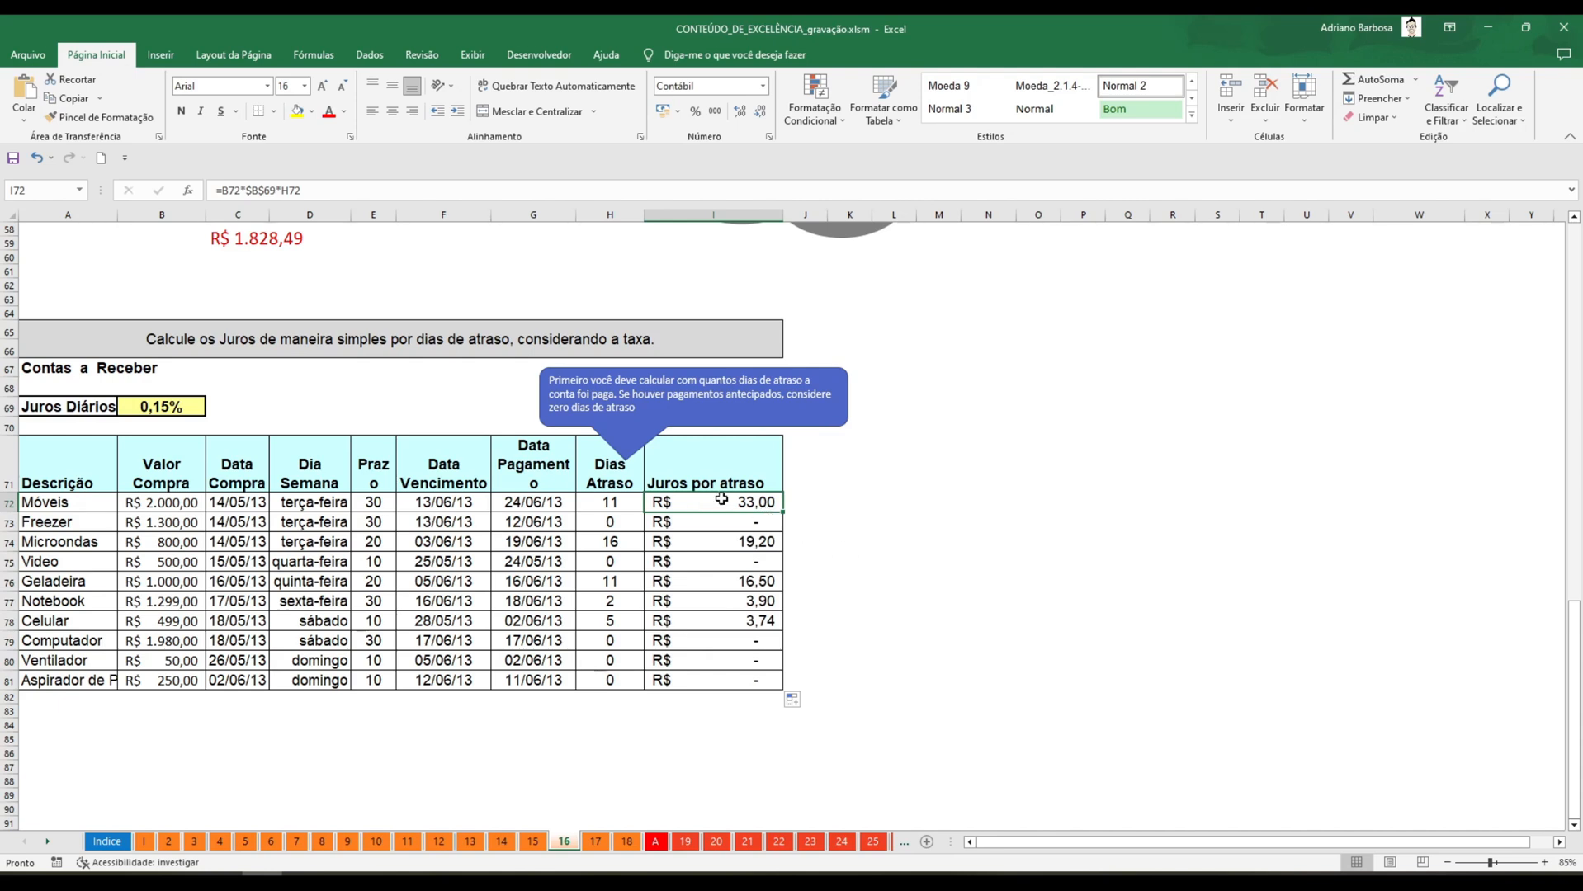
{"action": "key", "text": "F2"}
{"action": "key", "text": "Escape"}
{"action": "left_click", "coordinate": [696, 522]}
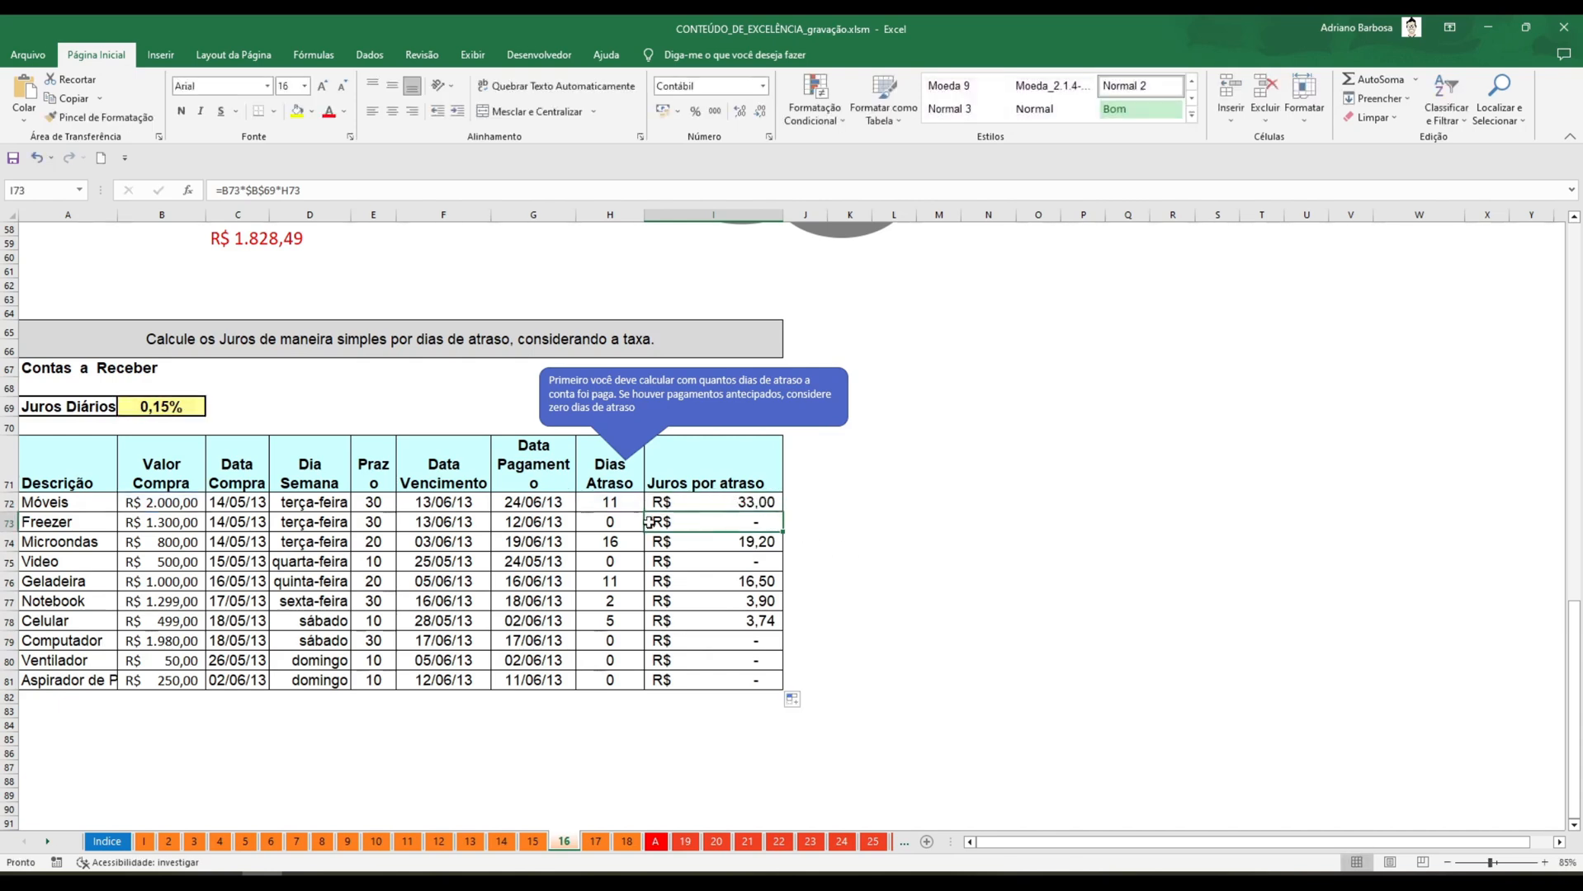
{"action": "key", "text": "F2"}
{"action": "key", "text": "Escape"}
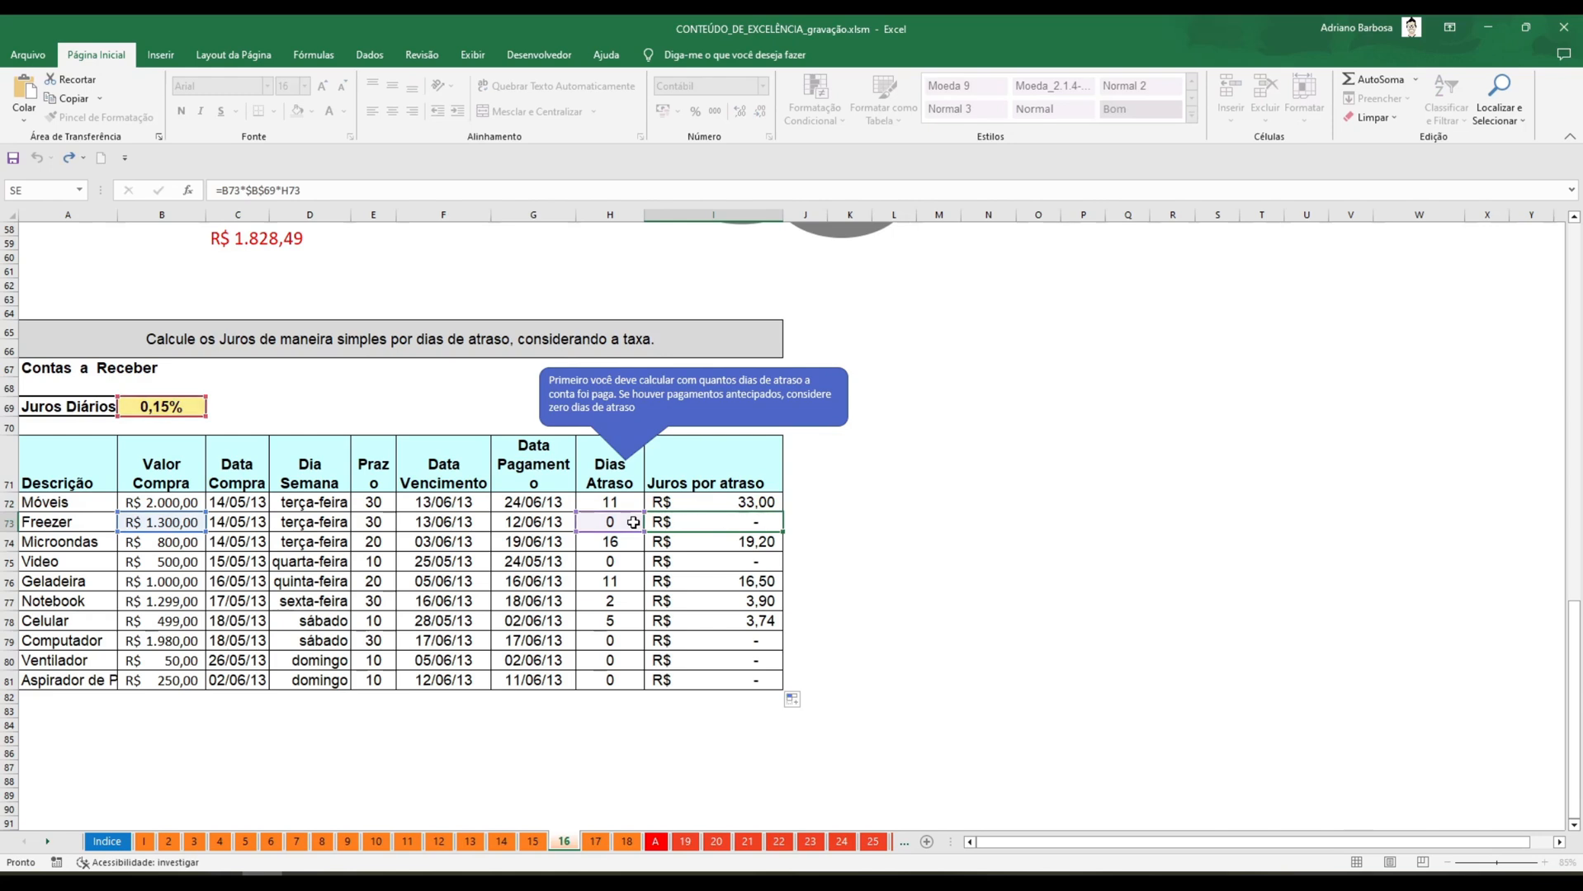
{"action": "key", "text": "F2"}
{"action": "key", "text": "Escape"}
{"action": "key", "text": "F2"}
{"action": "key", "text": "Escape"}
{"action": "left_click", "coordinate": [740, 496]}
{"action": "key", "text": "F2"}
{"action": "key", "text": "Escape"}
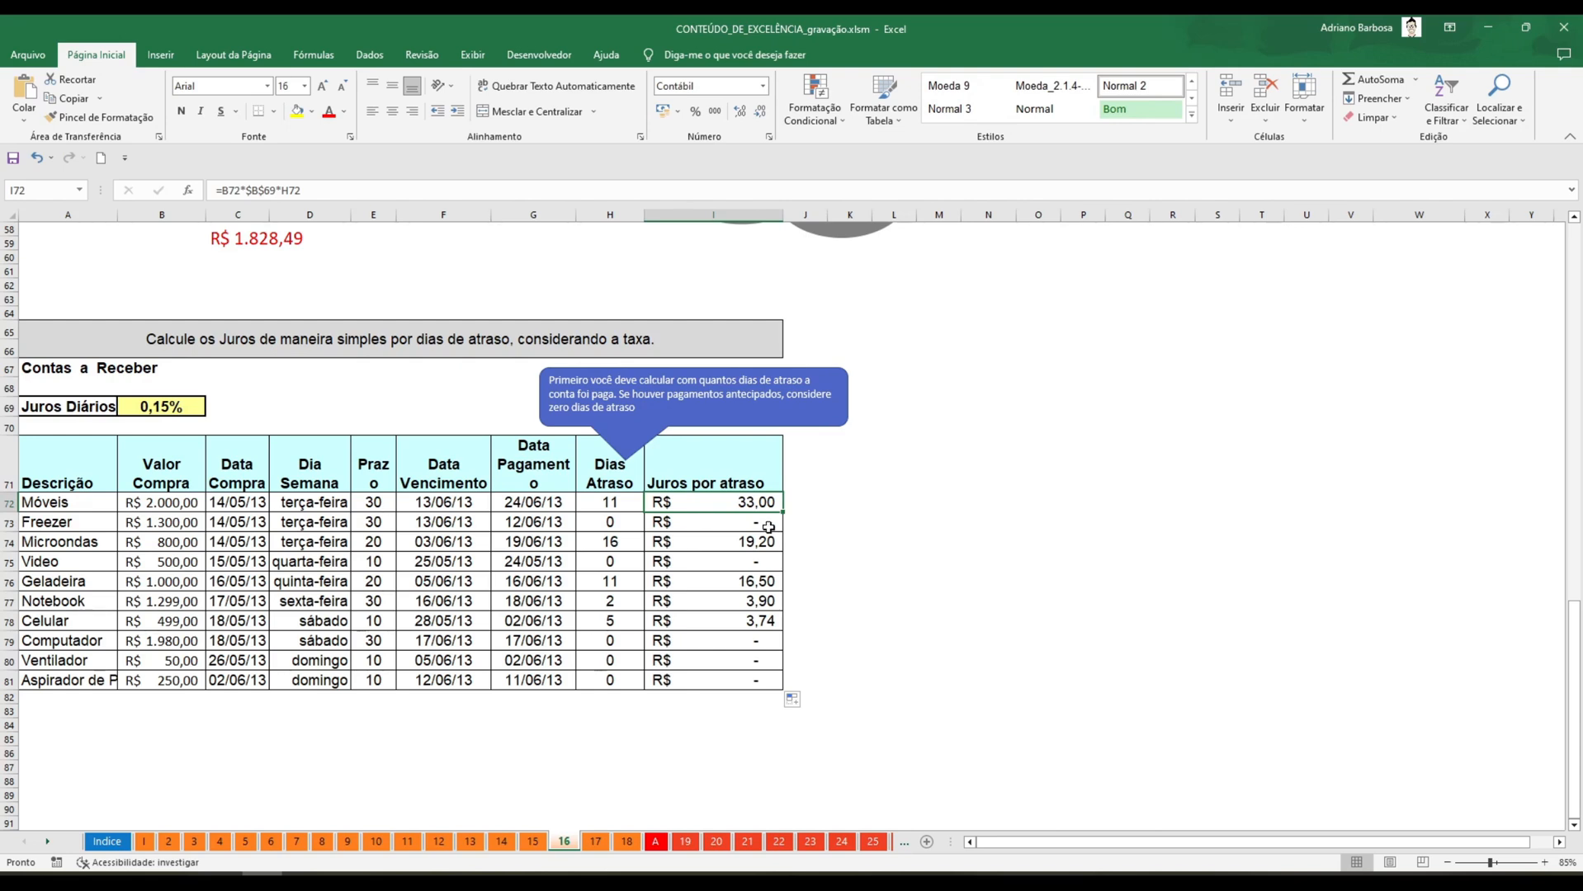
Extend the Juros por atraso header from I71 into J71 and widen column J.
{"action": "left_click", "coordinate": [821, 474]}
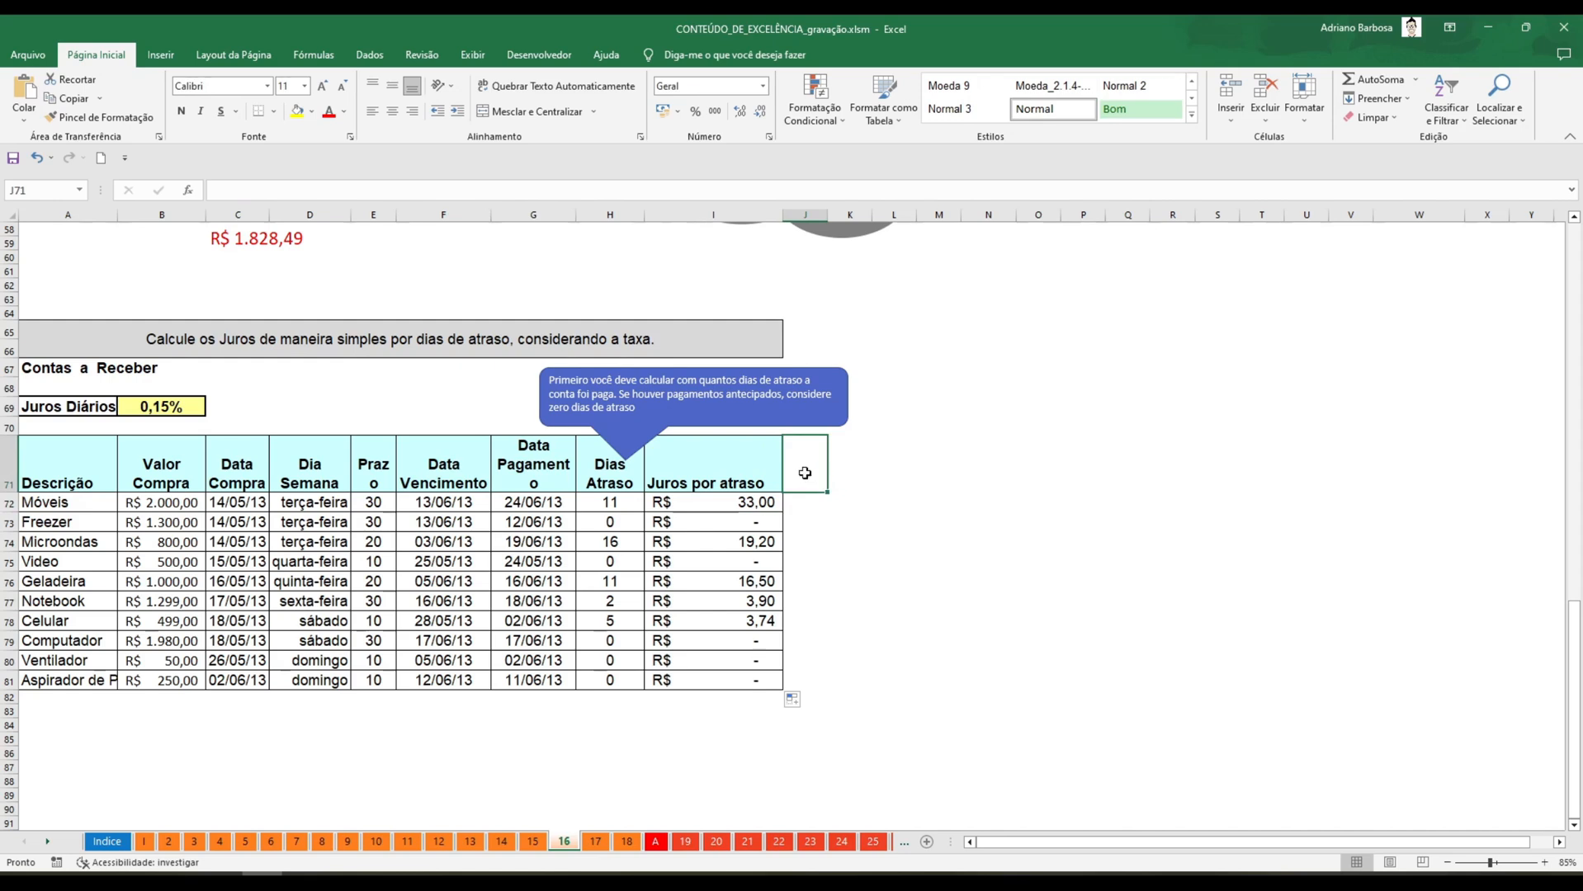
{"action": "left_click", "coordinate": [775, 473]}
{"action": "left_click_drag", "start_coordinate": [783, 493], "coordinate": [822, 488]}
{"action": "left_click_drag", "start_coordinate": [828, 215], "coordinate": [914, 241]}
Replace the header text in J71 with Total Corrigido.
{"action": "double_click", "coordinate": [839, 483]}
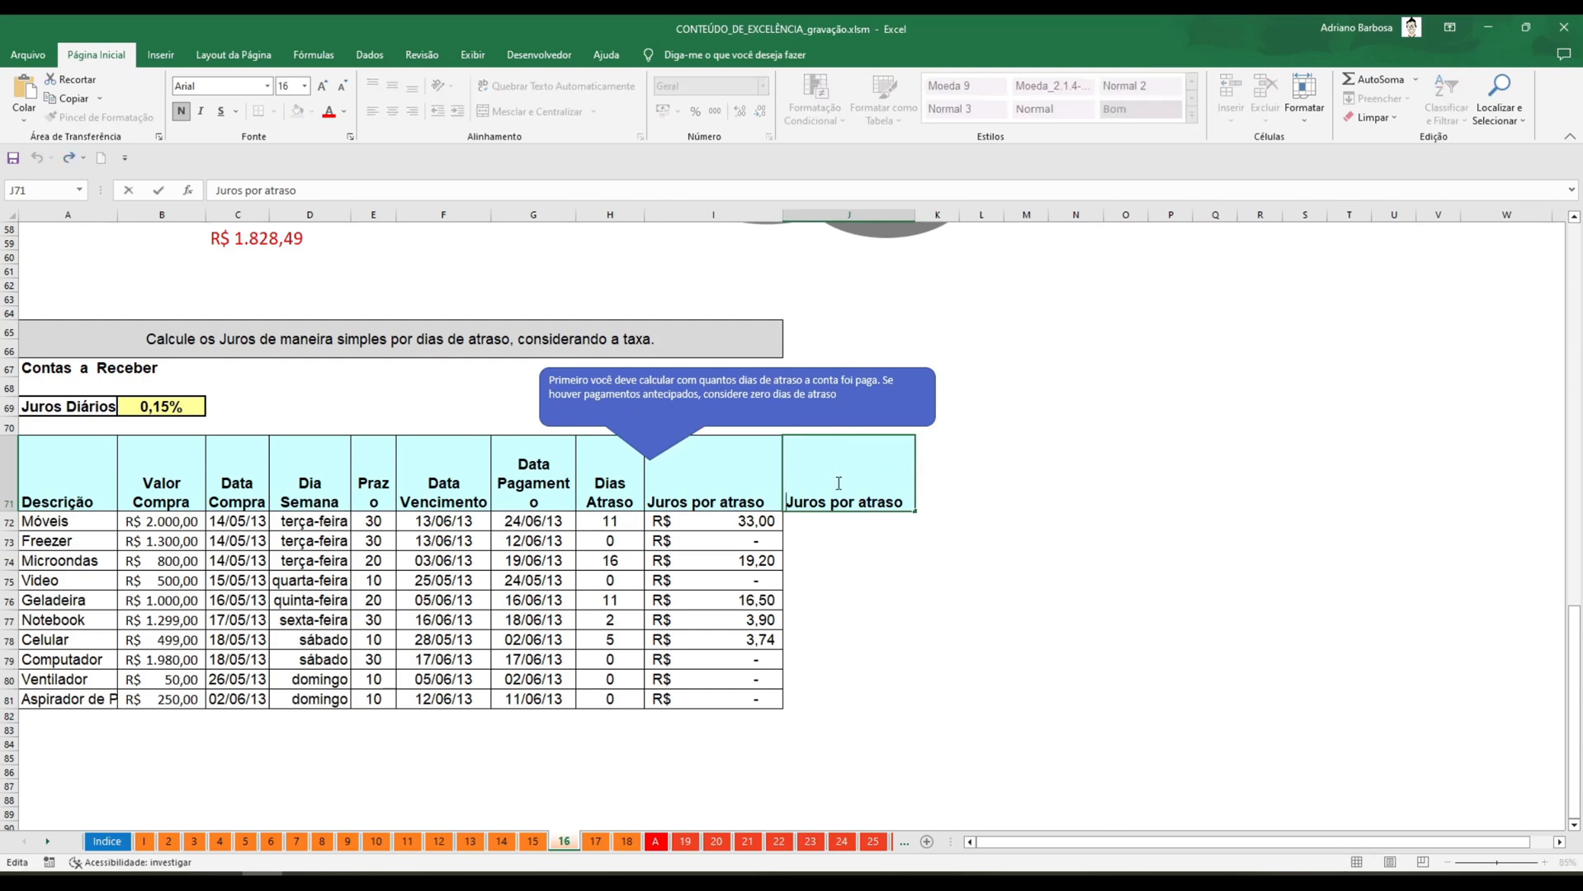
{"action": "key", "text": "shift+Right"}
{"action": "key", "text": "shift+Right"}
{"action": "key", "text": "shift+Right"}
{"action": "key", "text": "shift+Right"}
{"action": "key", "text": "shift+Right"}
{"action": "key", "text": "shift+Right"}
{"action": "key", "text": "shift+Right"}
{"action": "key", "text": "shift+Right"}
{"action": "key", "text": "shift+Right"}
{"action": "key", "text": "shift+Right"}
{"action": "key", "text": "shift+Right"}
{"action": "type", "text": "Total Corrigido"}
{"action": "key", "text": "Delete"}
{"action": "key", "text": "Delete"}
{"action": "key", "text": "Delete"}
{"action": "key", "text": "Delete"}
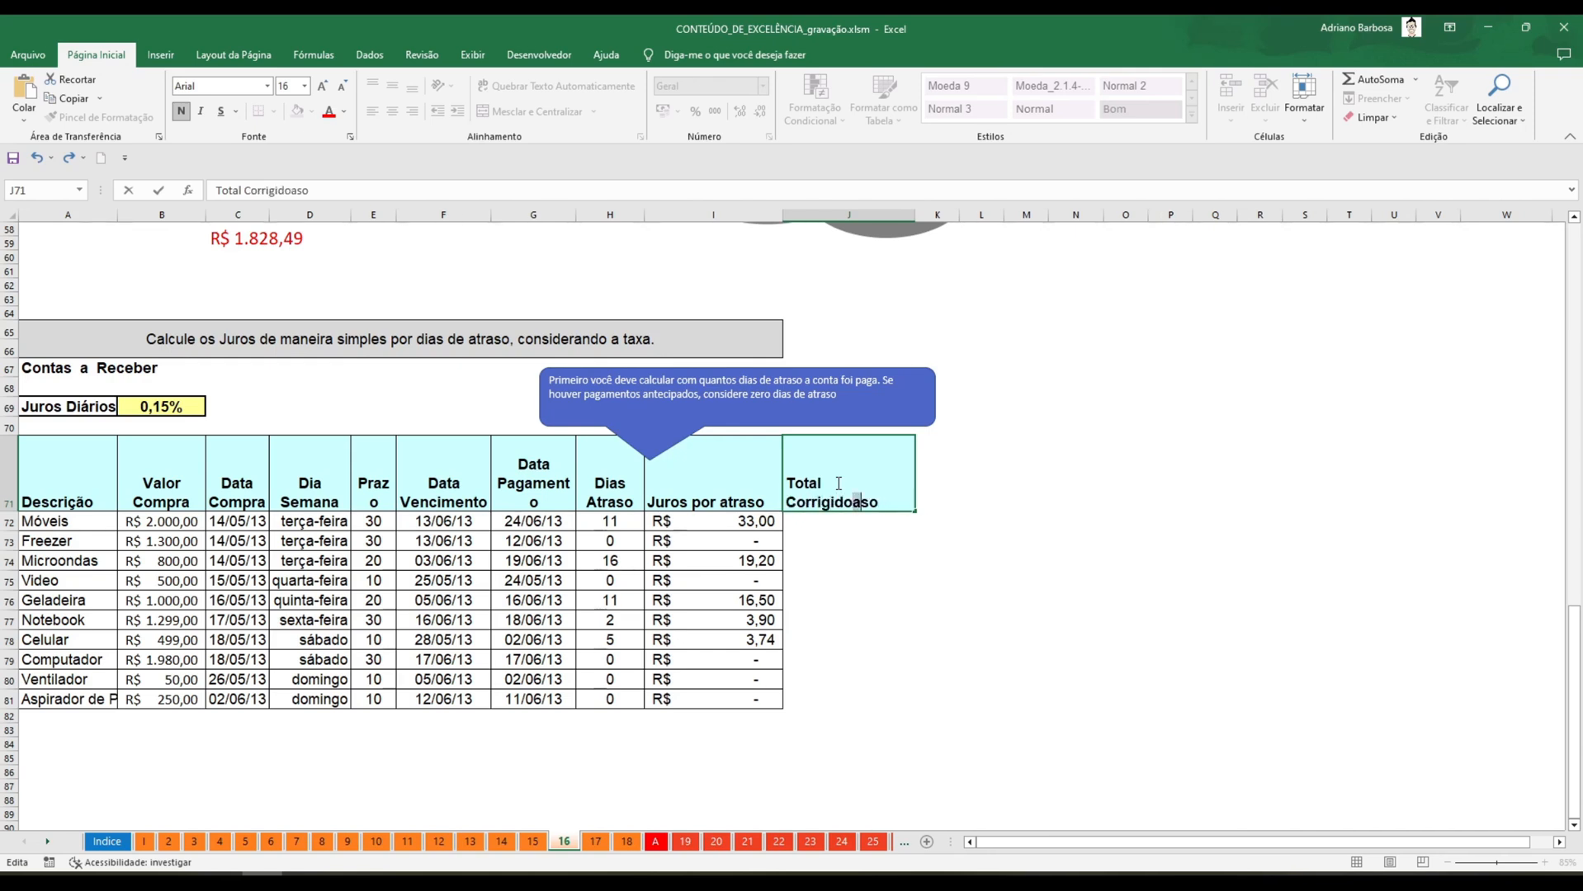
{"action": "key", "text": "Return"}
Enter =B72+I72 in J72 for the Móveis total and fill the formula down to J81.
{"action": "type", "text": "="}
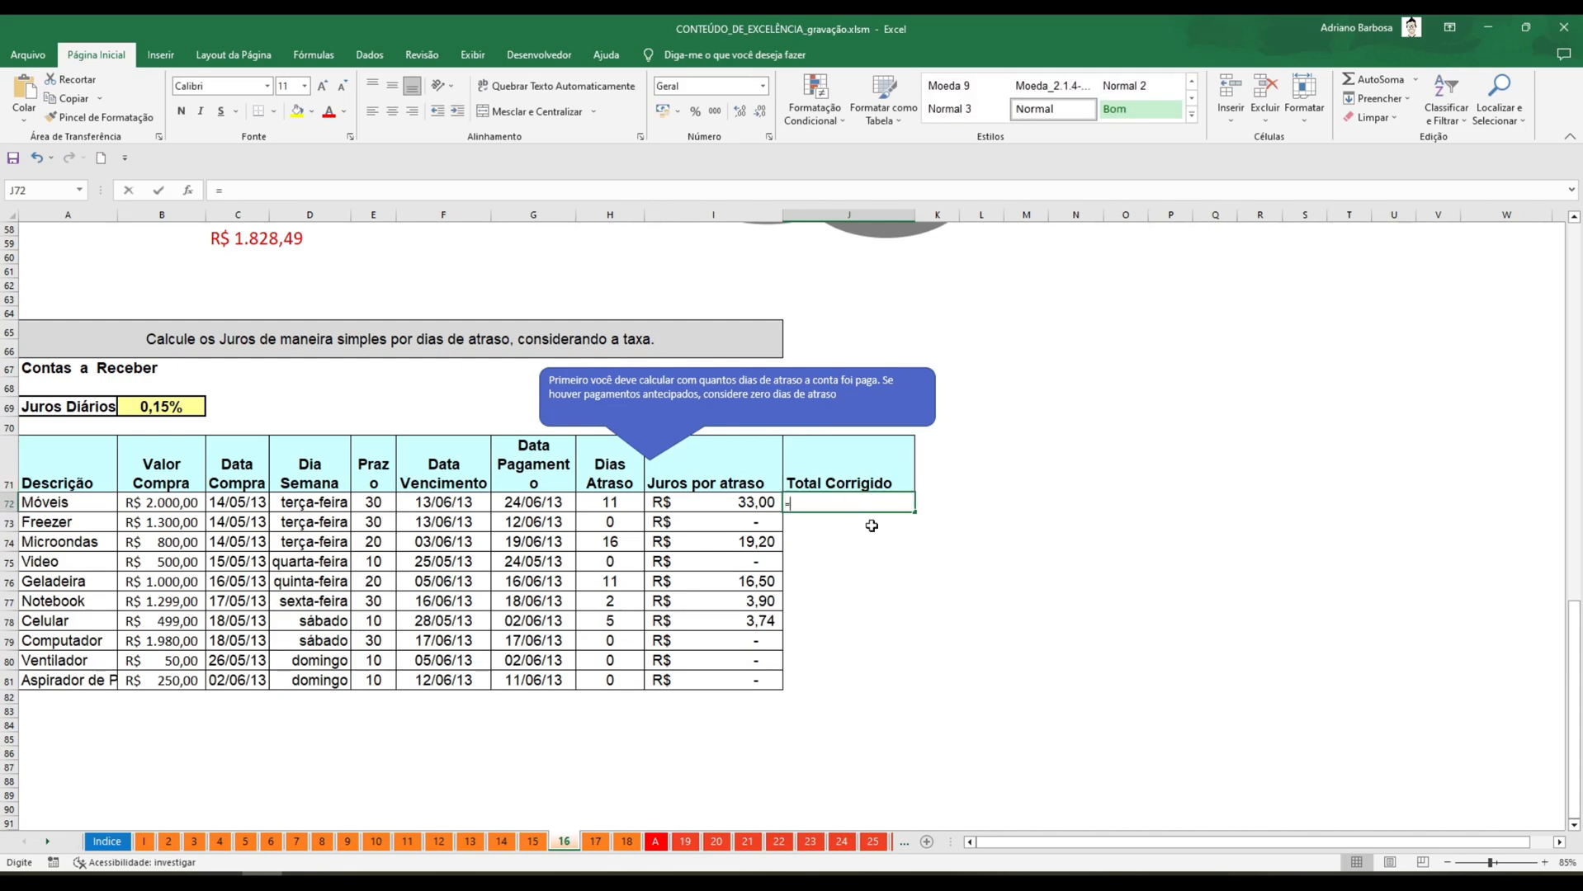
{"action": "key", "text": "Left"}
{"action": "key", "text": "Left"}
{"action": "key", "text": "Left"}
{"action": "key", "text": "Left"}
{"action": "key", "text": "Left"}
{"action": "key", "text": "Left"}
{"action": "key", "text": "Left"}
{"action": "key", "text": "Left"}
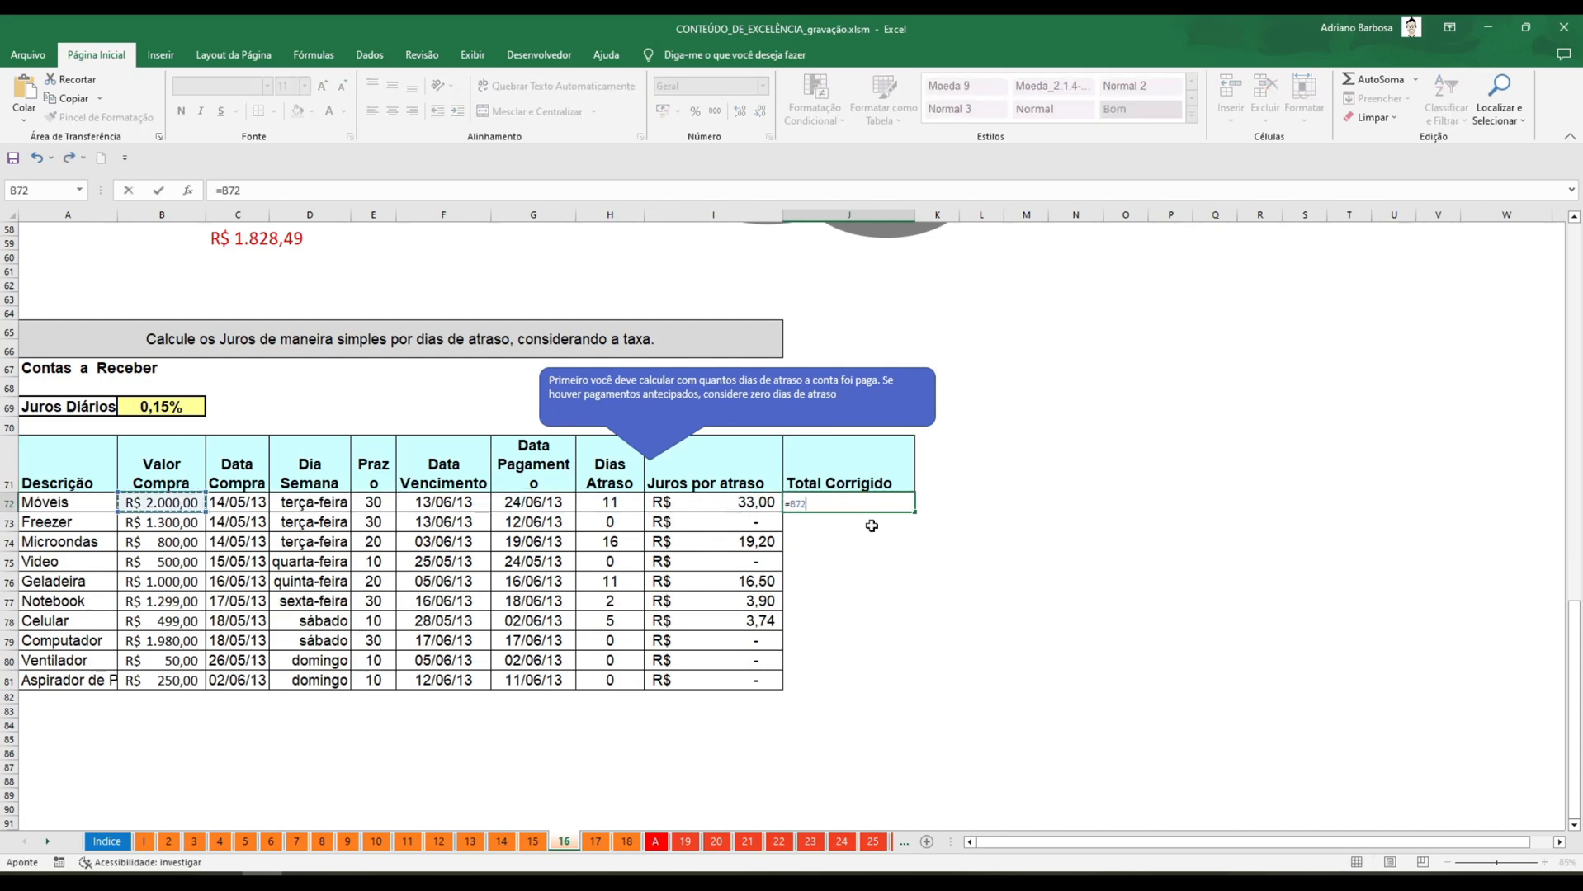
{"action": "type", "text": "+"}
{"action": "key", "text": "Left"}
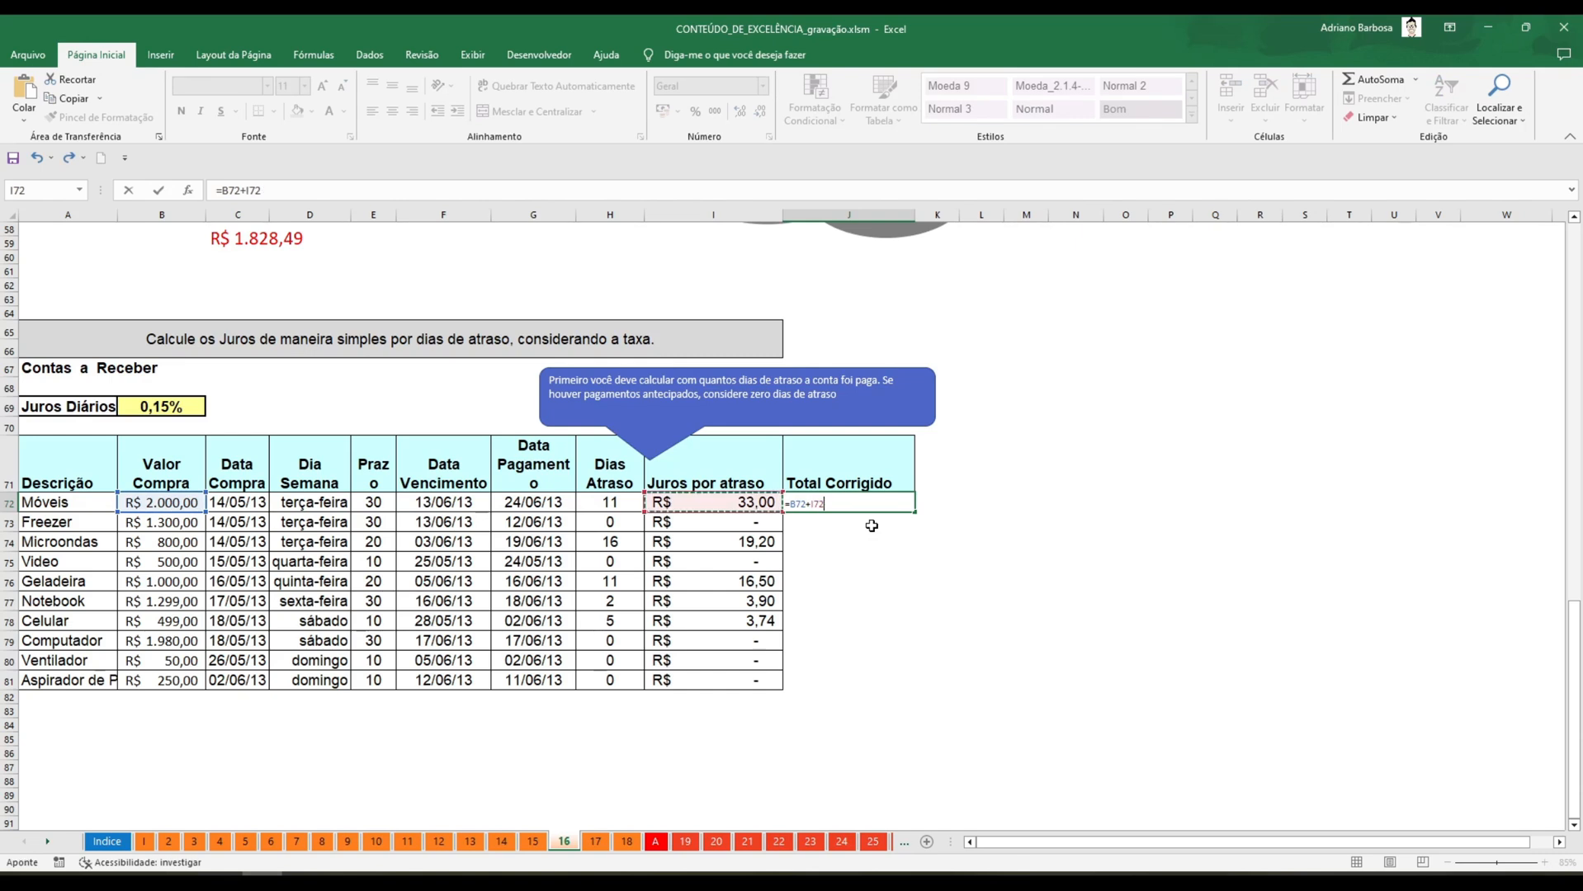
{"action": "key", "text": "ctrl+Return"}
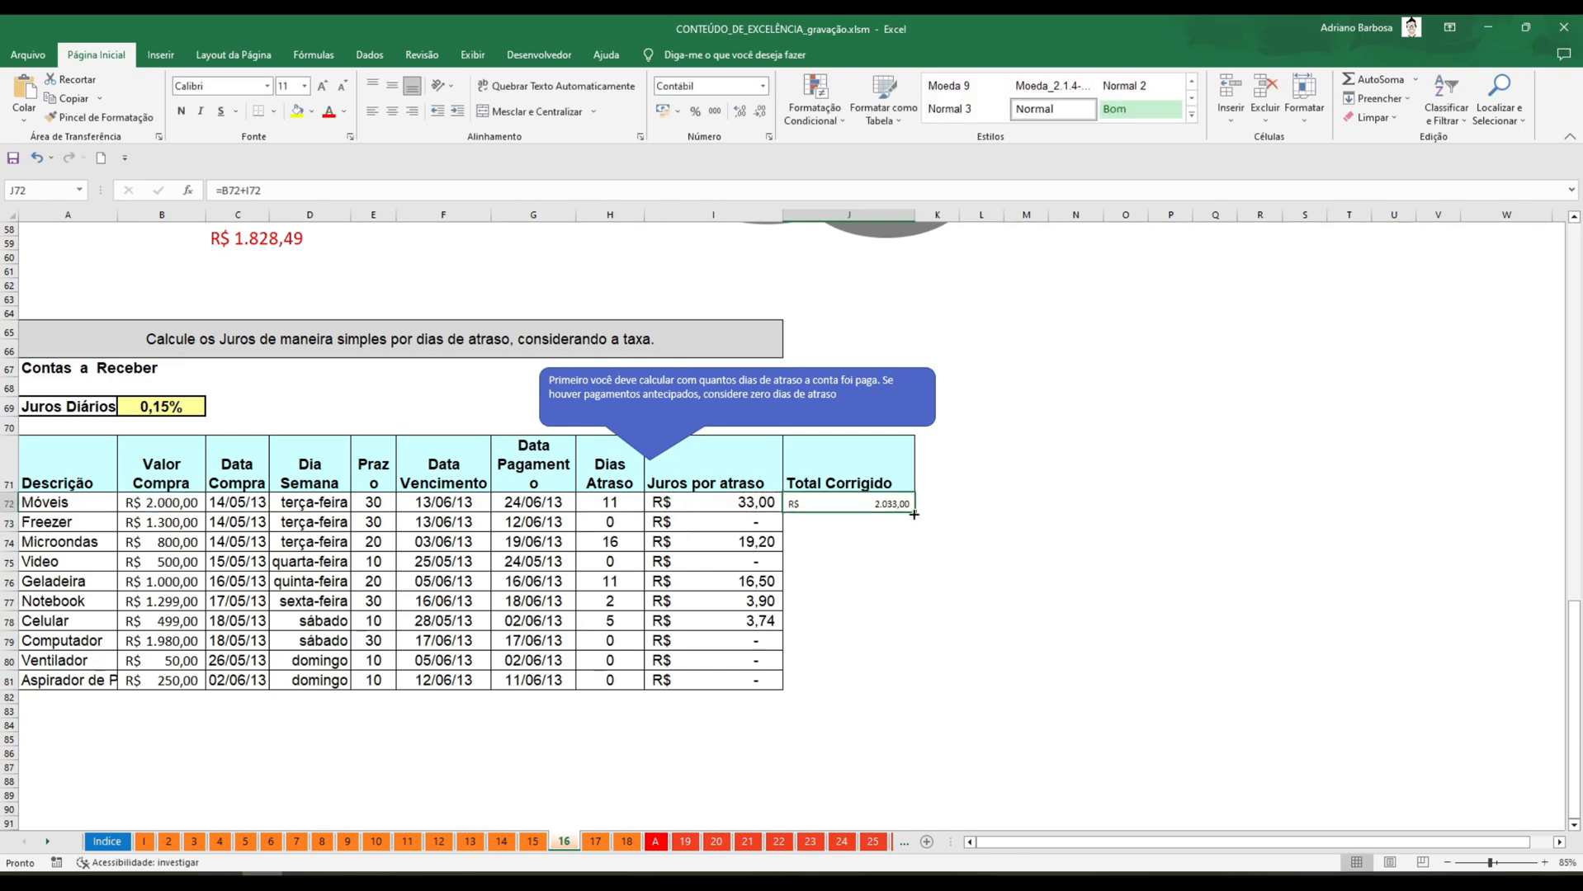
{"action": "double_click", "coordinate": [913, 515]}
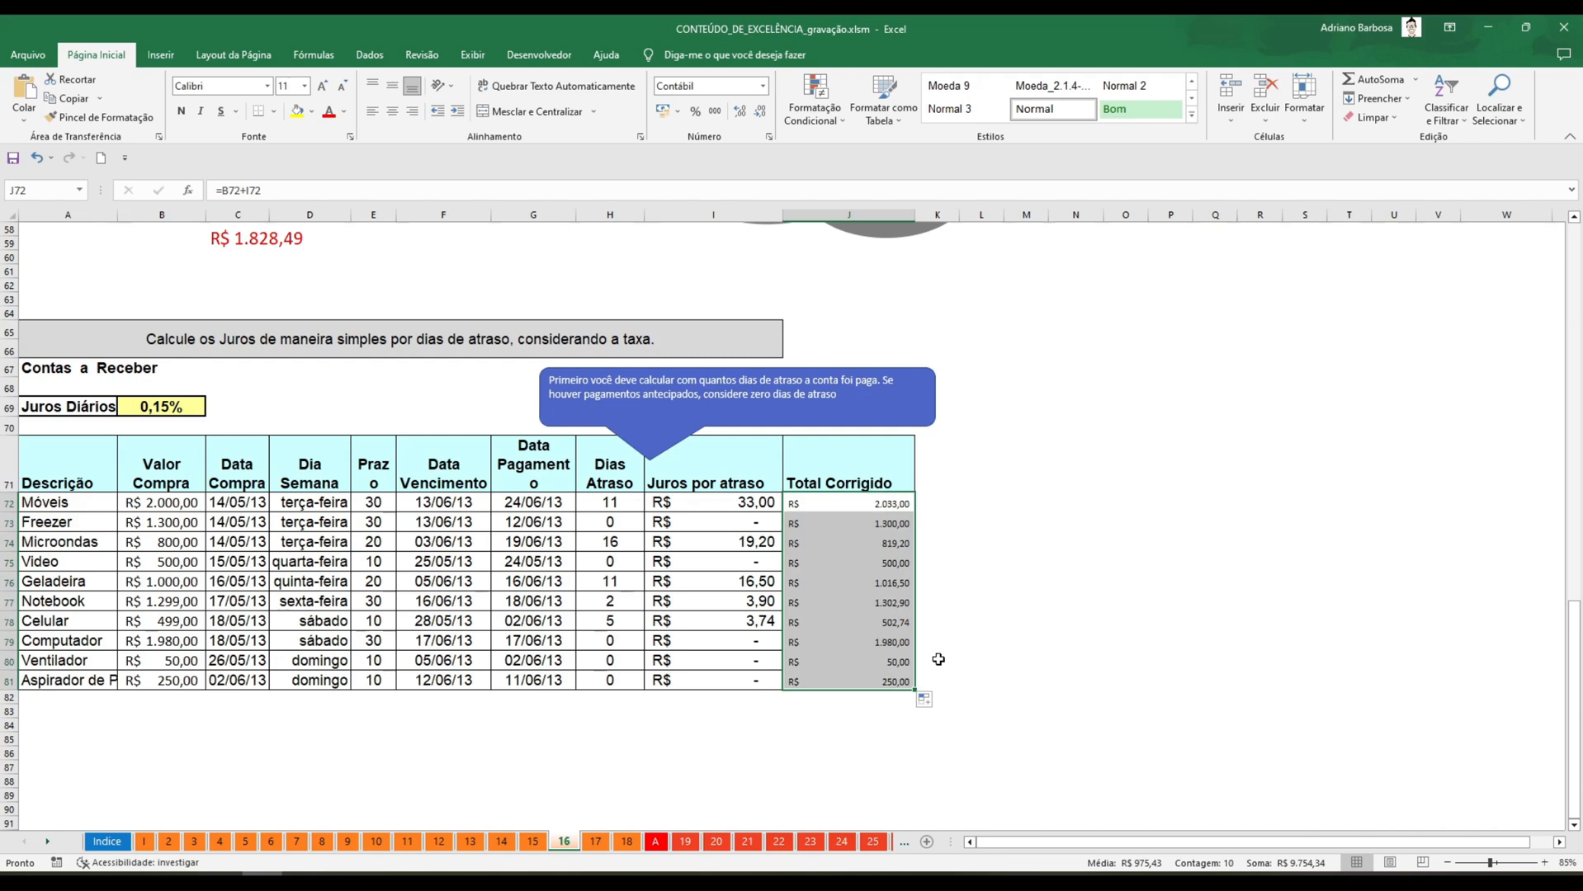
{"action": "scroll", "coordinate": [939, 652], "scroll_direction": "up", "scroll_amount": 1}
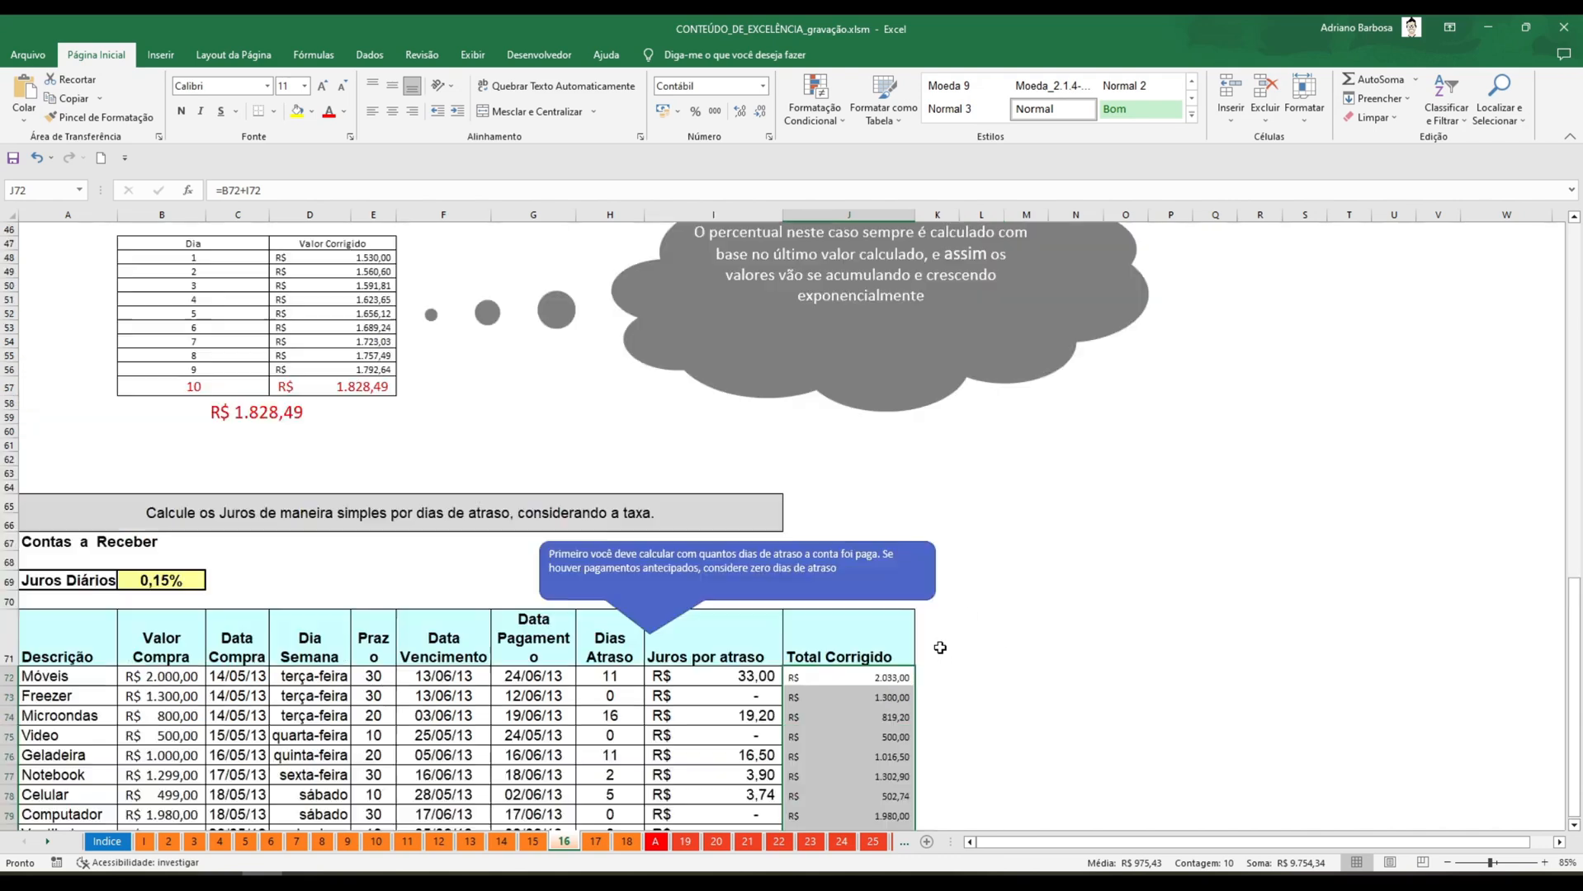